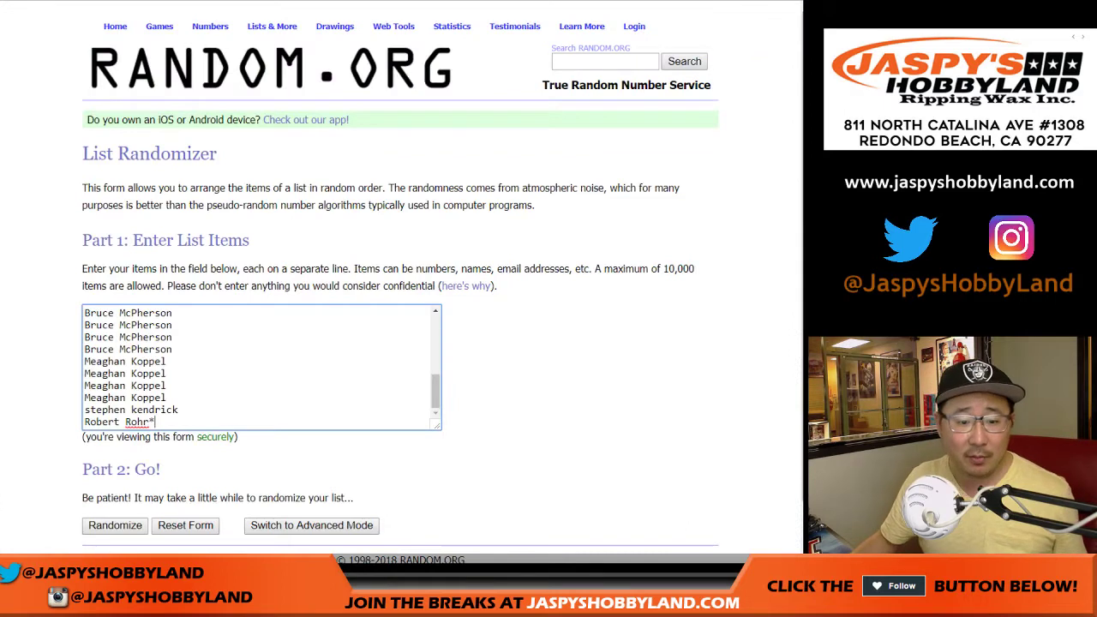
# Look through the participant names list and the NBA teams list entered in the List Randomizer forms.
pyautogui.scroll(15, 262, 367)
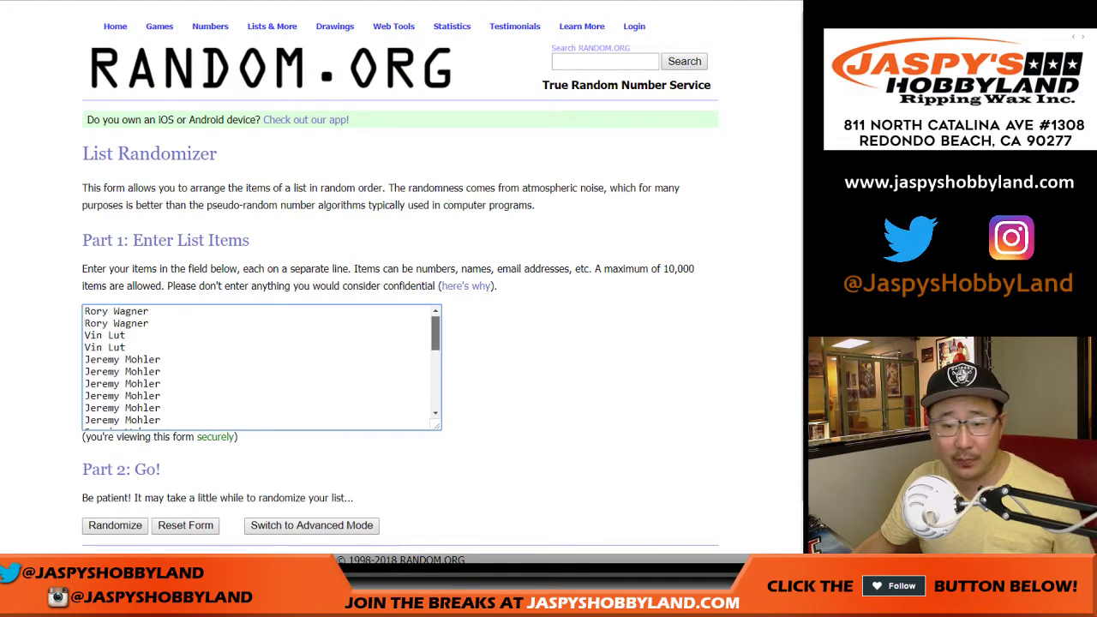
pyautogui.scroll(-15, 261, 367)
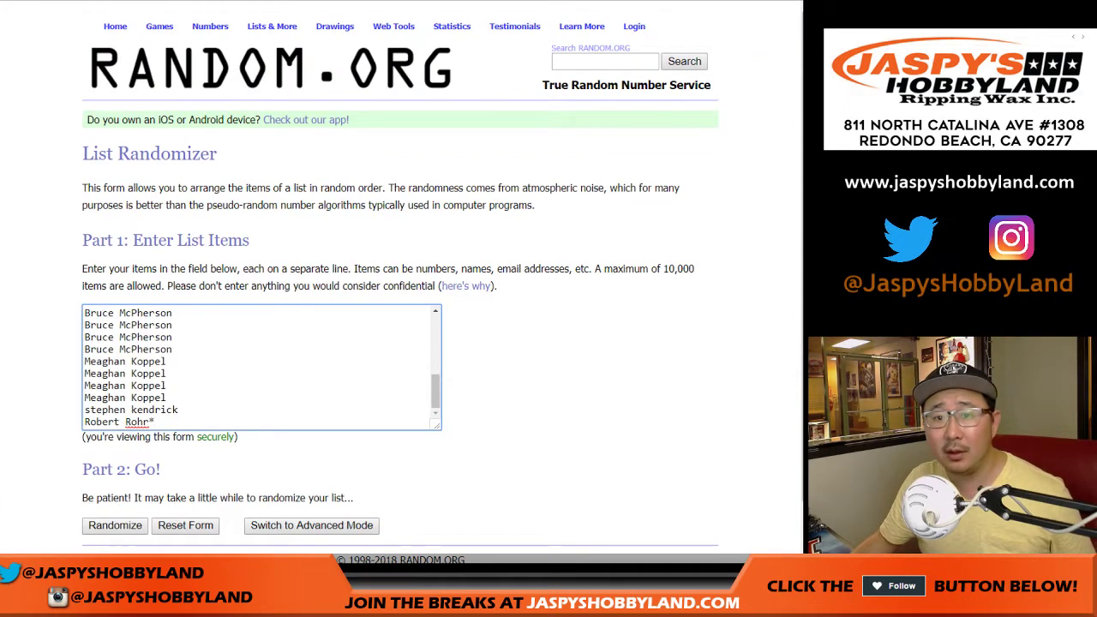
pyautogui.hotkey('ctrl', 'a')
pyautogui.hotkey('ctrl', 'v')
pyautogui.scroll(-3, 261, 367)
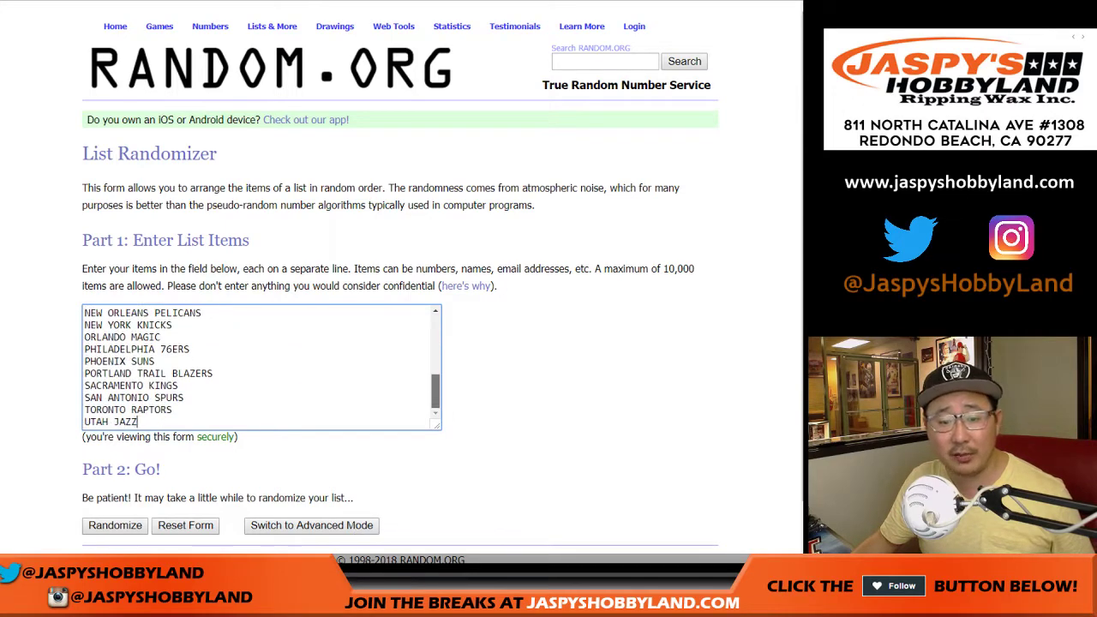
pyautogui.scroll(7, 261, 367)
# Roll two virtual dice in the Dice Roller and return to the participant names list.
pyautogui.hotkey('ctrl', 'Tab')
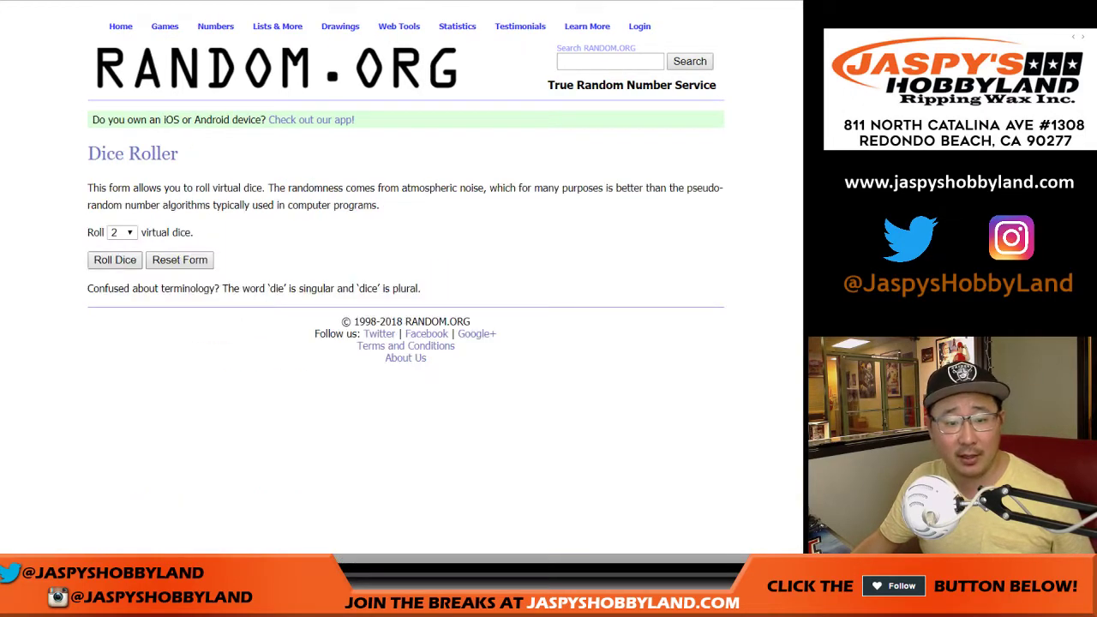
pyautogui.click(115, 260)
pyautogui.hotkey('ctrl', 'Tab')
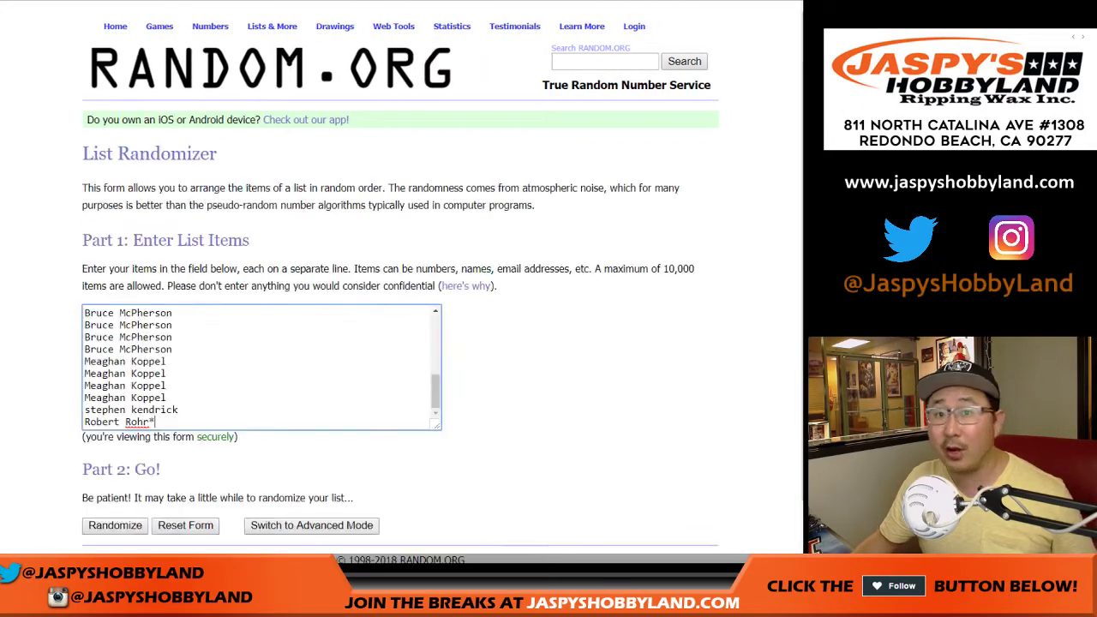
# Randomize the participant names list four times.
pyautogui.scroll(-2, 400, 308)
pyautogui.click(115, 466)
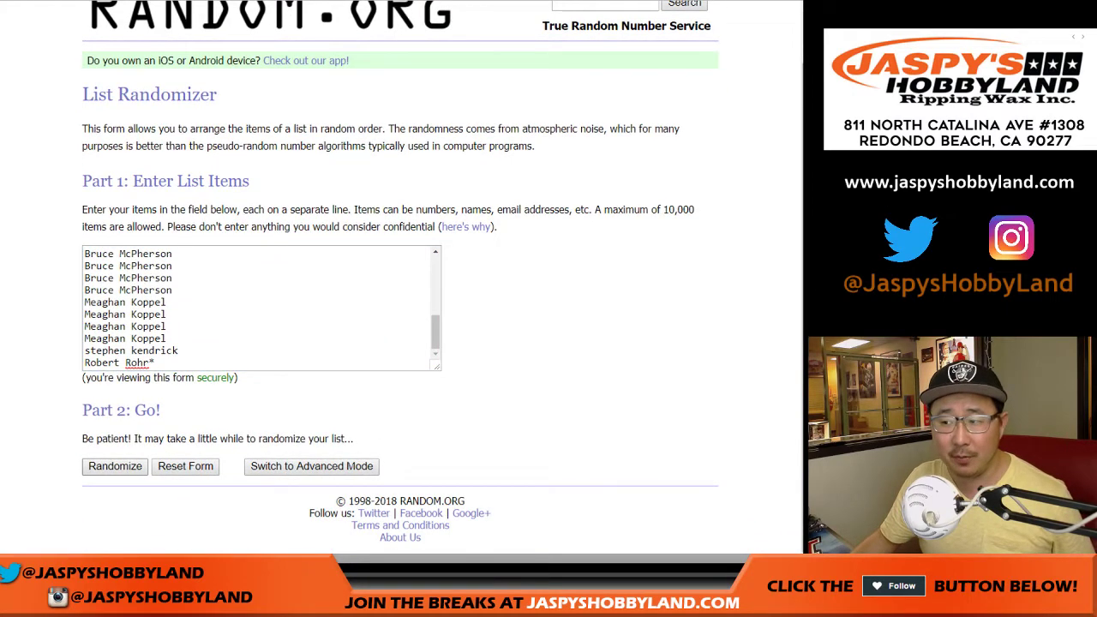
pyautogui.scroll(-3, 115, 467)
pyautogui.click(103, 466)
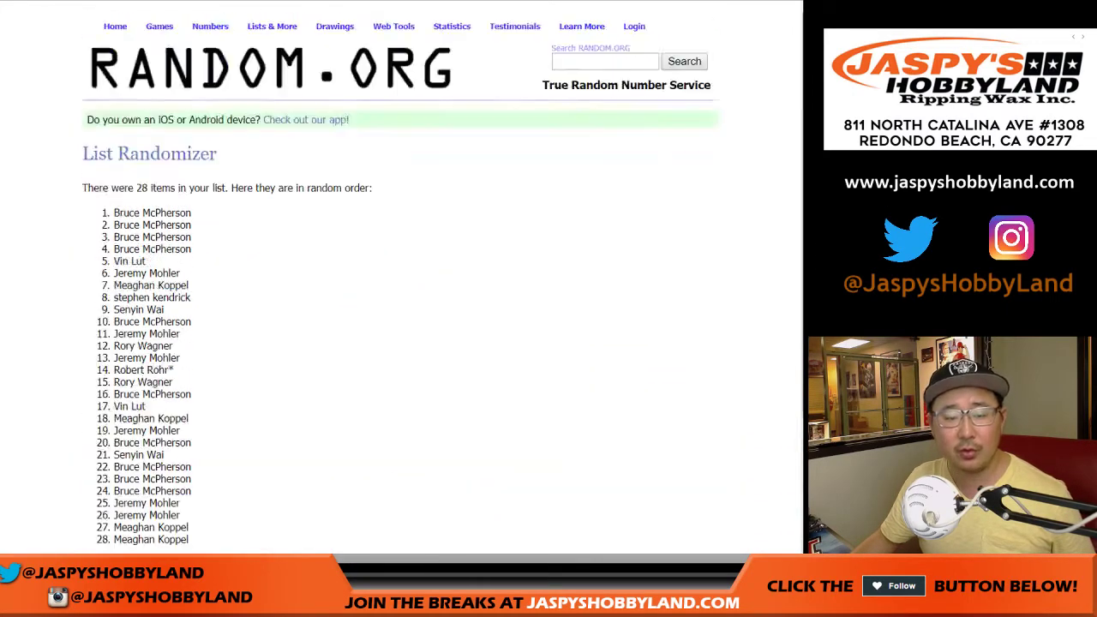
pyautogui.scroll(-3, 400, 282)
pyautogui.click(103, 467)
pyautogui.scroll(-3, 103, 466)
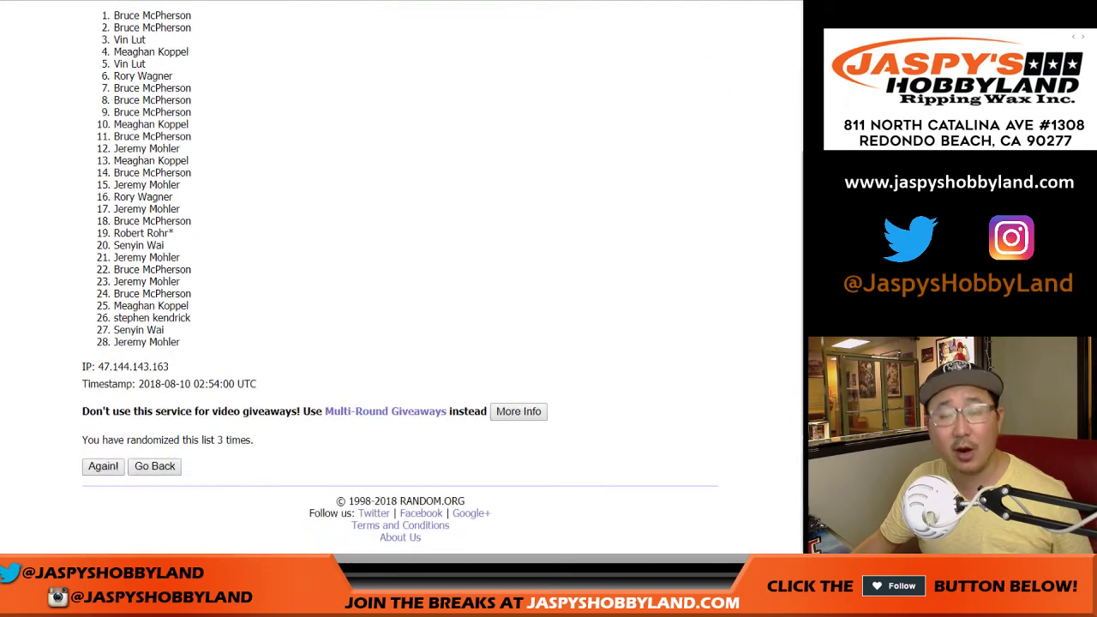
pyautogui.click(103, 466)
pyautogui.scroll(-3, 103, 466)
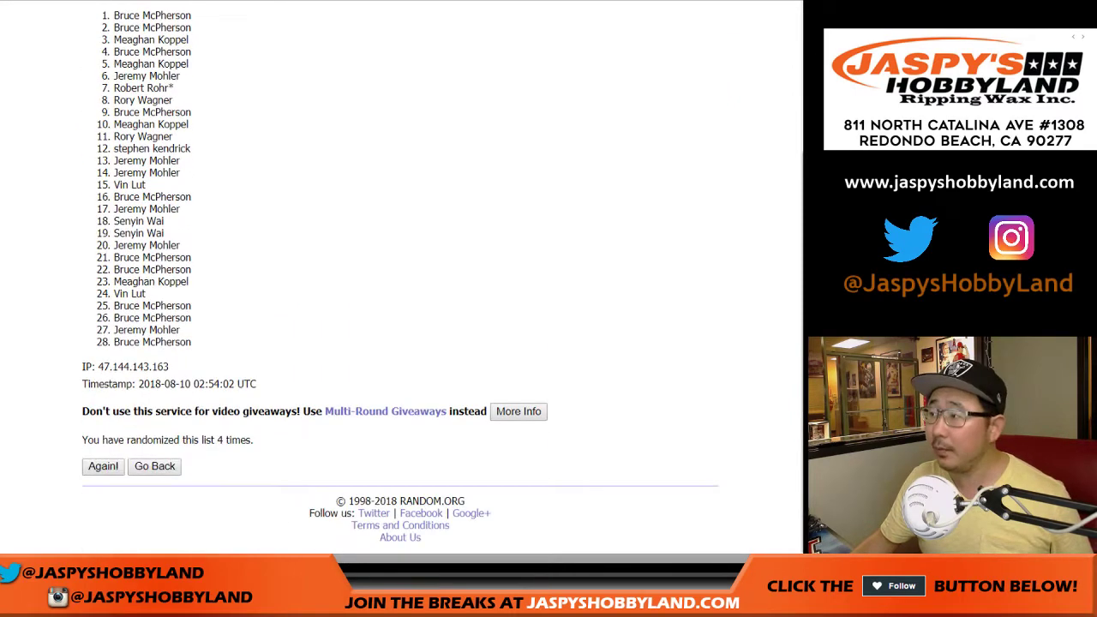
# Copy the randomized participant names and paste them into column A of the NOIR Basketball spreadsheet in Google Sheets, starting at A1.
pyautogui.scroll(1, 400, 282)
pyautogui.moveTo(115, 79); pyautogui.dragTo(191, 406)
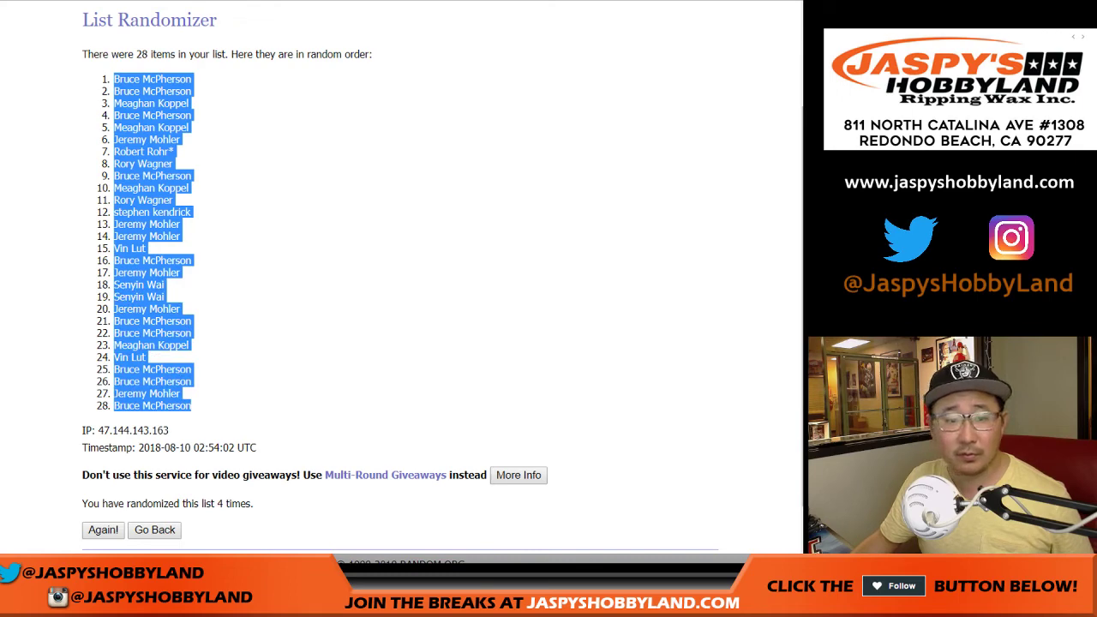
pyautogui.hotkey('ctrl', 'Tab')
pyautogui.click(75, 102)
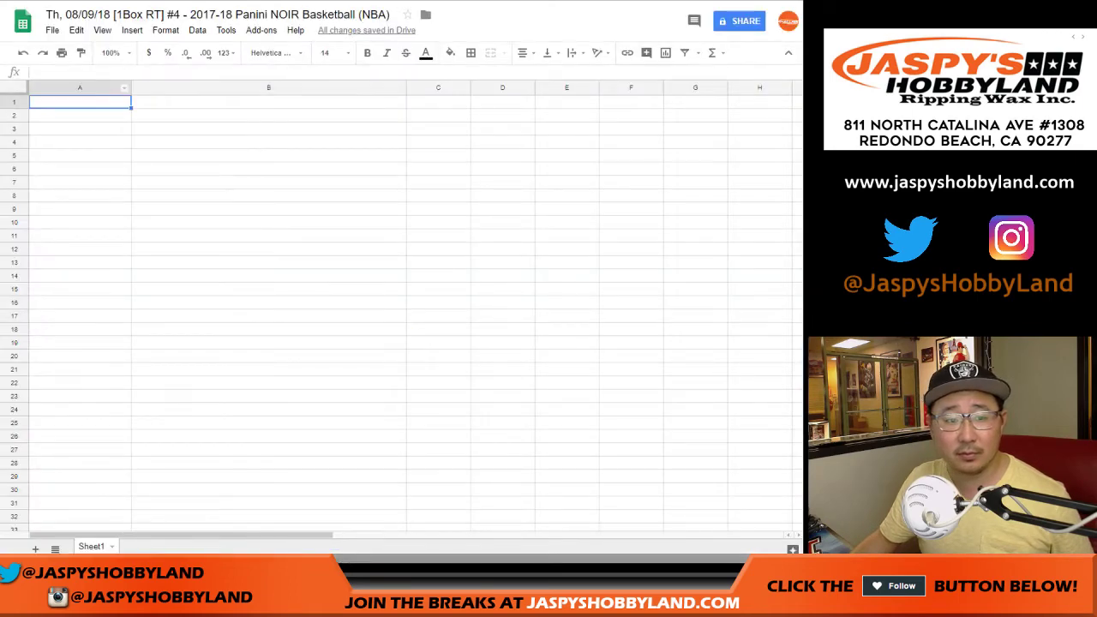
pyautogui.rightClick(74, 103)
pyautogui.click(109, 150)
# Return to the NBA teams list on RANDOM.ORG and randomize it four times.
pyautogui.hotkey('ctrl', 'Tab')
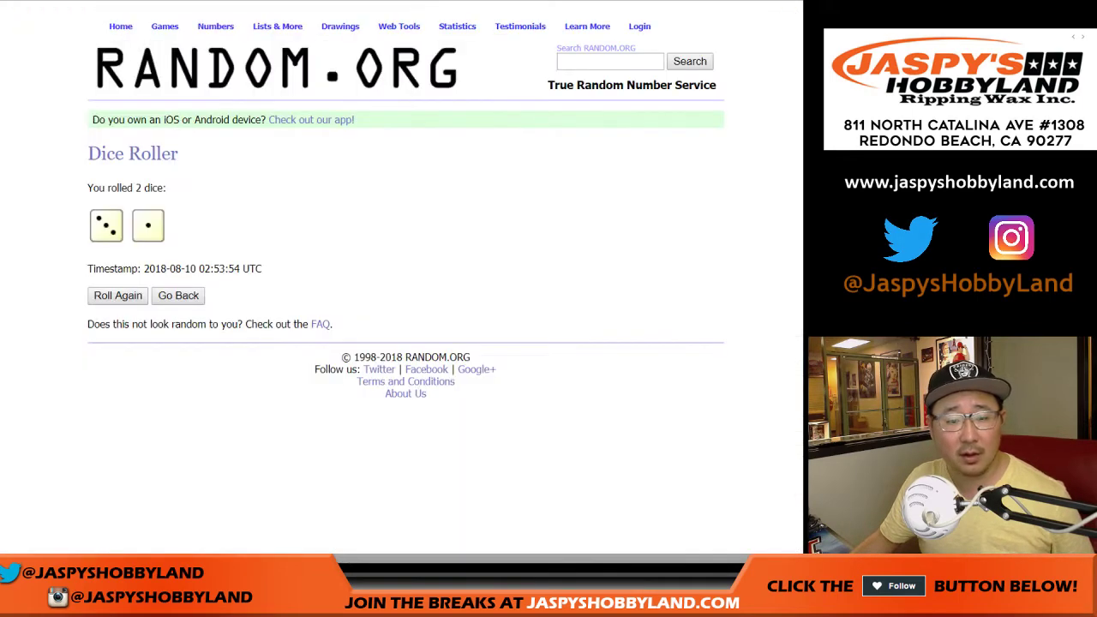
pyautogui.hotkey('ctrl', 'Tab')
pyautogui.scroll(-1, 258, 369)
pyautogui.click(115, 467)
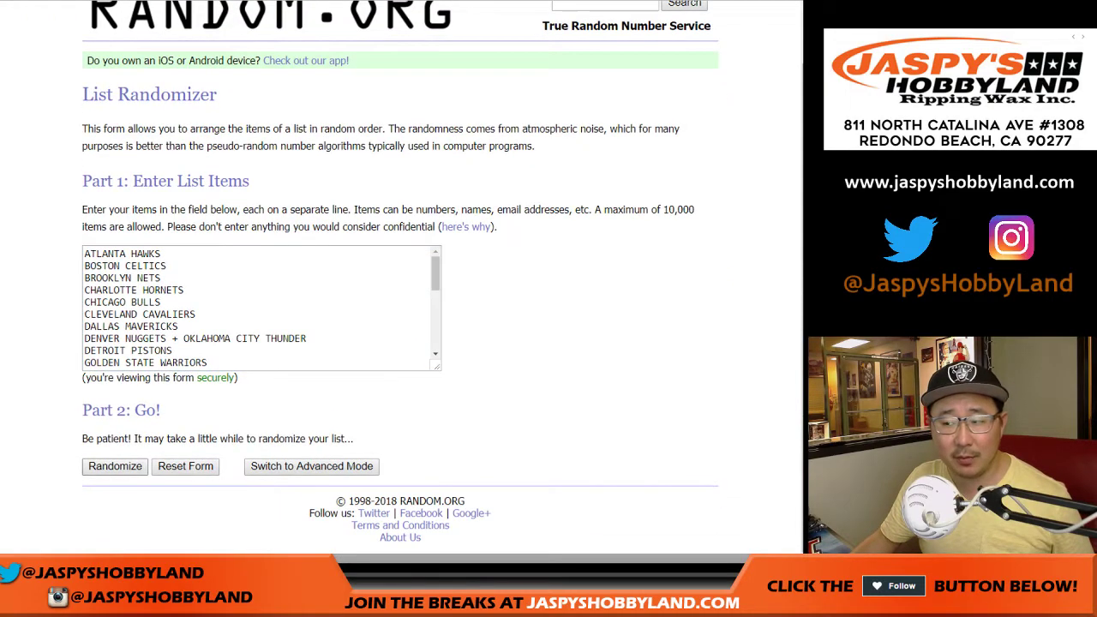
pyautogui.scroll(-3, 400, 283)
pyautogui.click(103, 465)
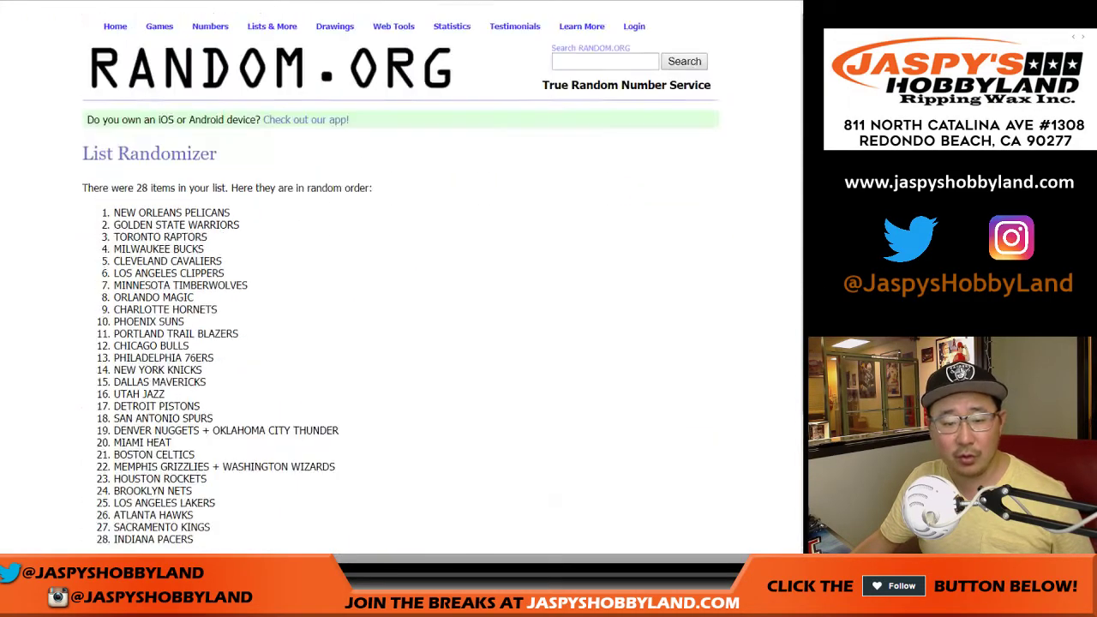
pyautogui.scroll(-3, 399, 283)
pyautogui.click(103, 465)
pyautogui.scroll(-3, 399, 283)
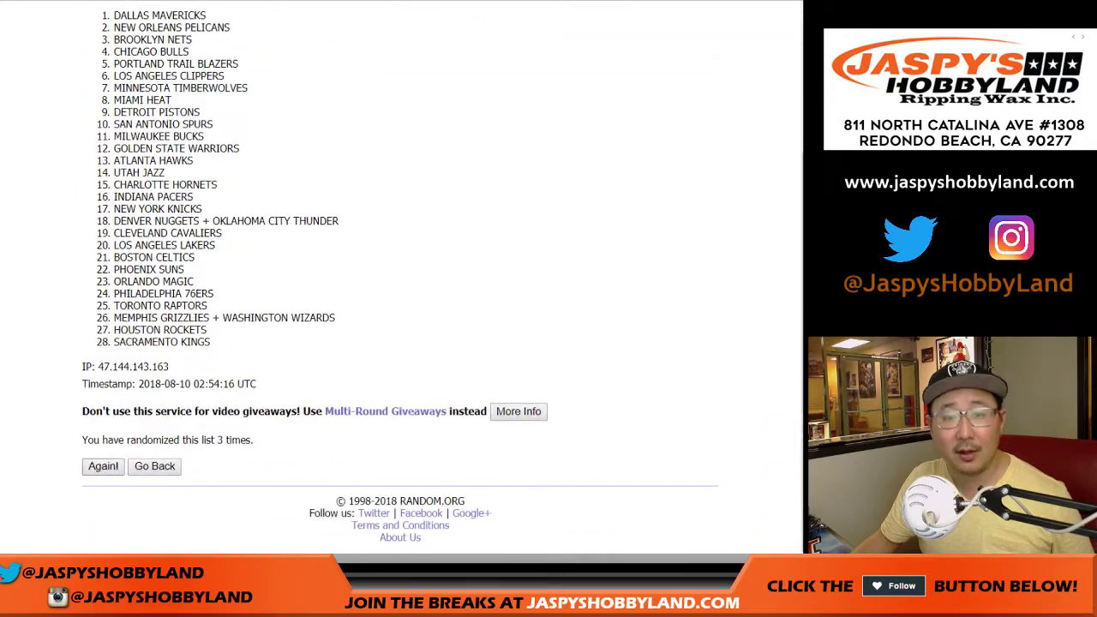
pyautogui.click(103, 465)
pyautogui.scroll(-3, 399, 283)
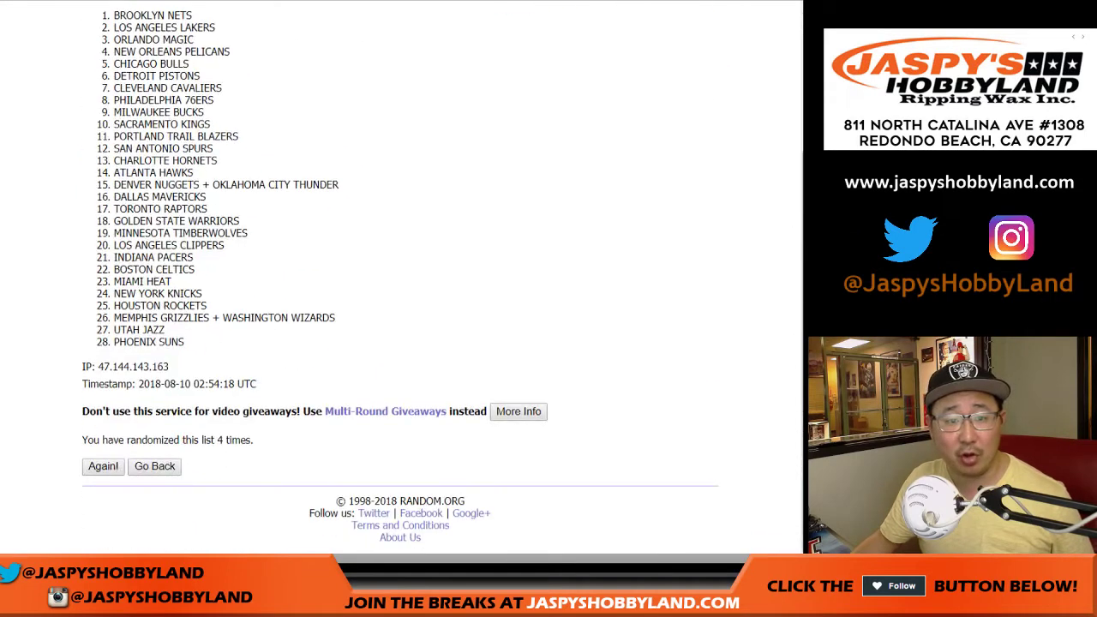
# Copy the randomized team list and paste it into column B of the Google Sheets spreadsheet, starting at B1.
pyautogui.moveTo(114, 15); pyautogui.dragTo(184, 345)
pyautogui.hotkey('ctrl', 'c')
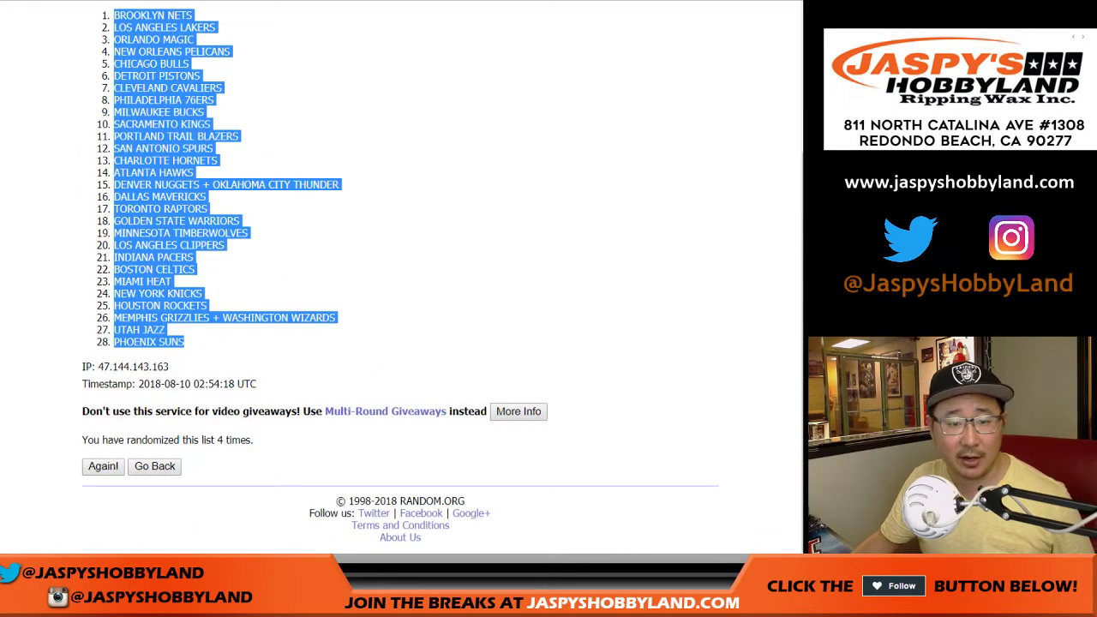
pyautogui.hotkey('alt', 'Tab')
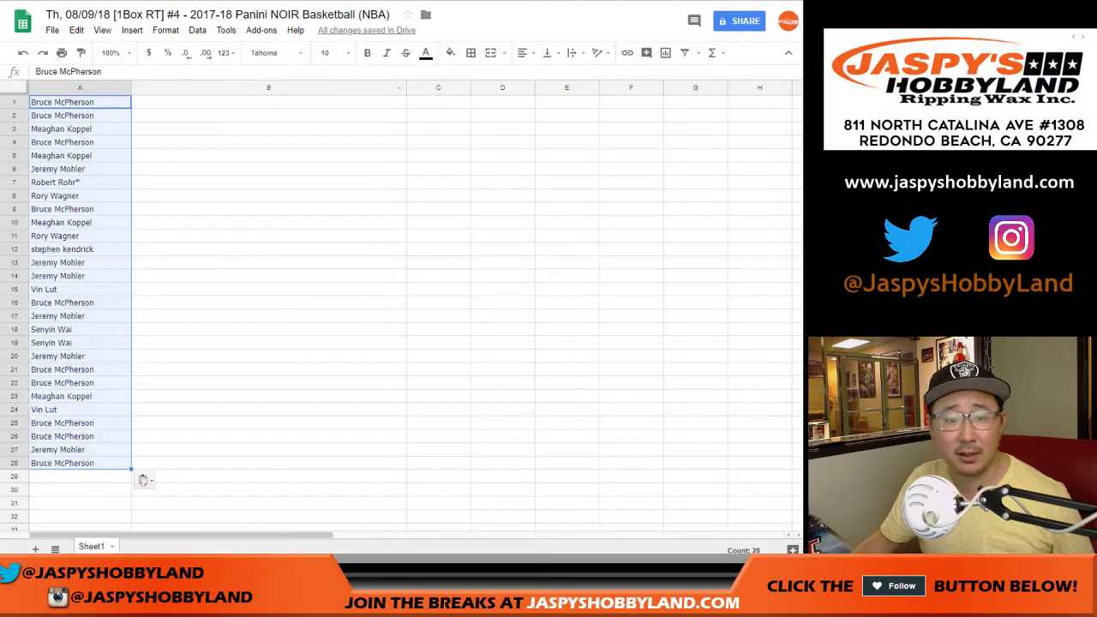
pyautogui.rightClick(220, 108)
pyautogui.click(252, 150)
# Format the whole sheet in the Helvetica font at size 14.
pyautogui.hotkey('ctrl', 'a')
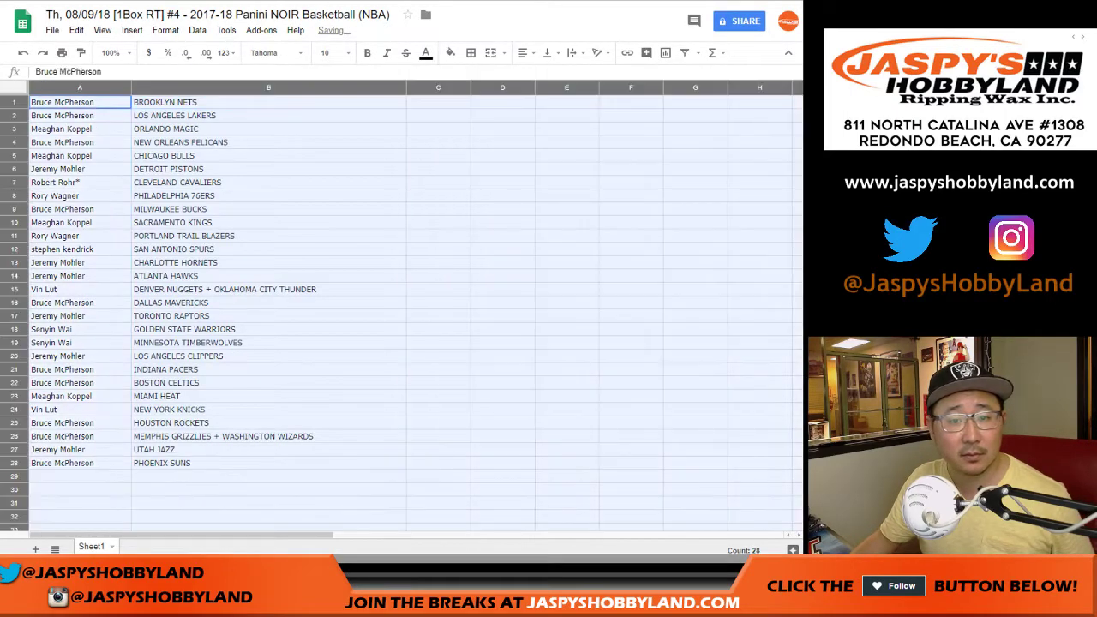
pyautogui.click(273, 52)
pyautogui.click(292, 100)
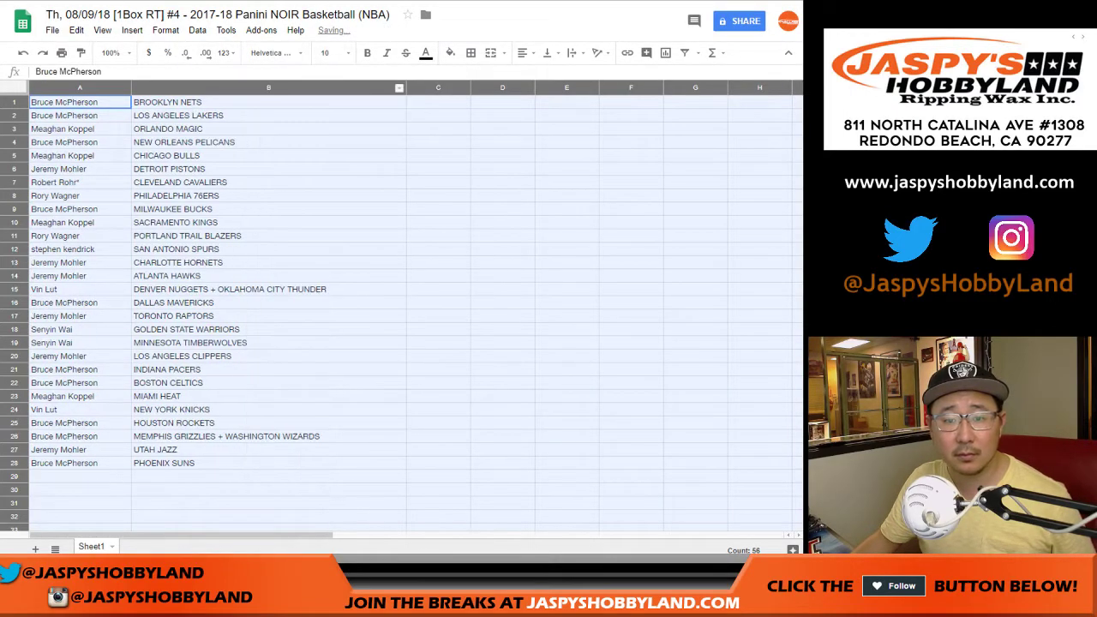
pyautogui.click(325, 52)
pyautogui.write('14')
pyautogui.press('Return')
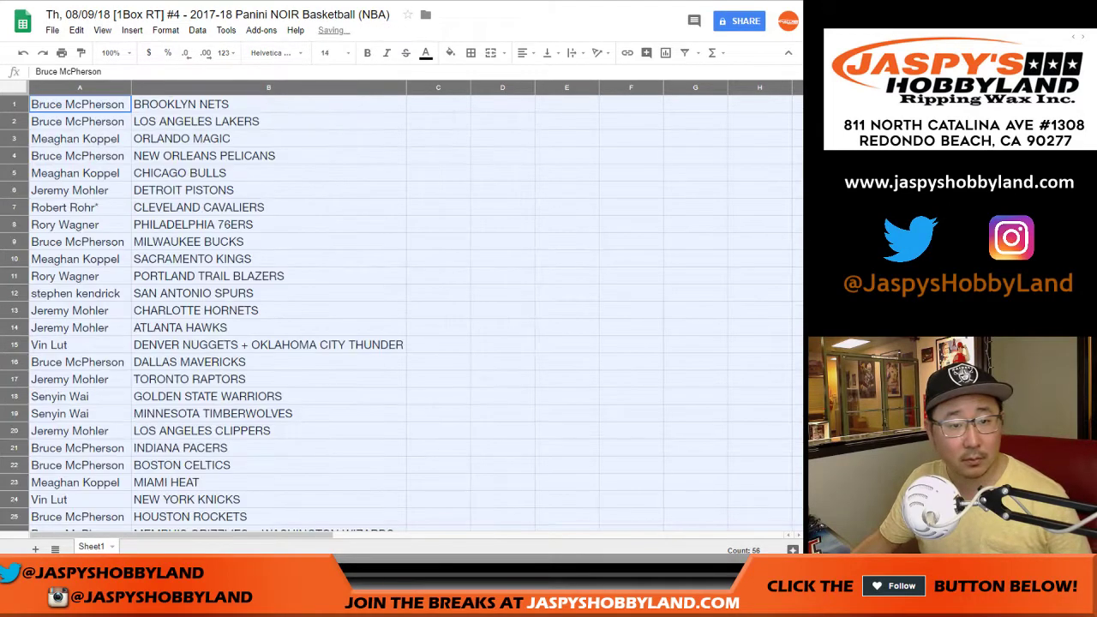
# Set the spreadsheet's zoom level to 90%.
pyautogui.click(111, 52)
pyautogui.write('90')
pyautogui.press('Return')
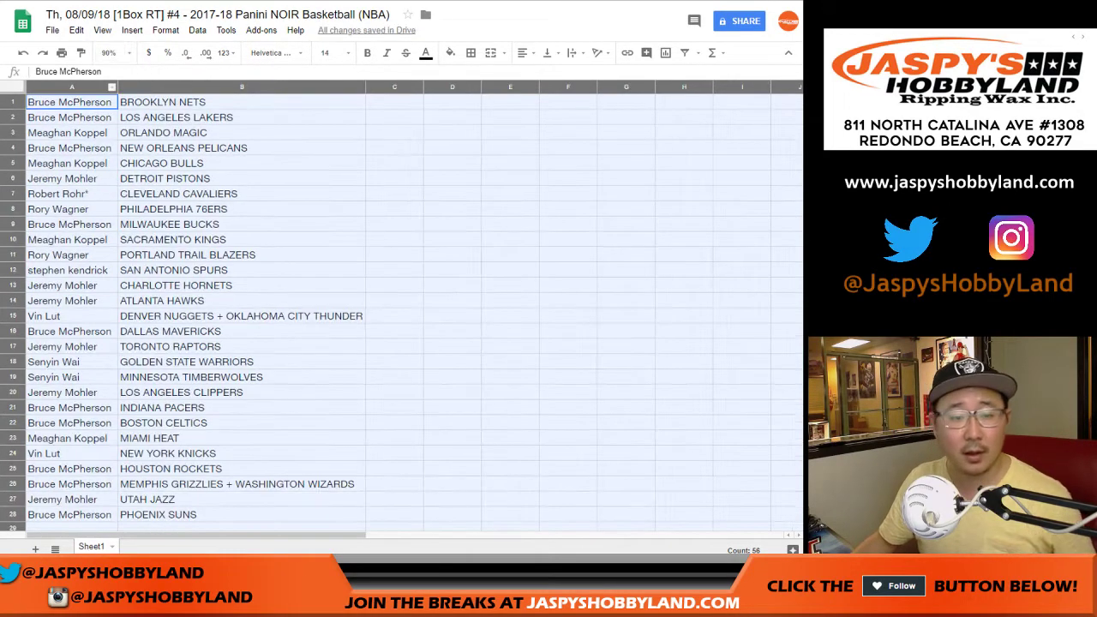
# Go through rows 1 to 11 by highlighting them in order to read each participant's assigned team.
pyautogui.click(13, 102)
pyautogui.moveTo(13, 102); pyautogui.dragTo(13, 118)
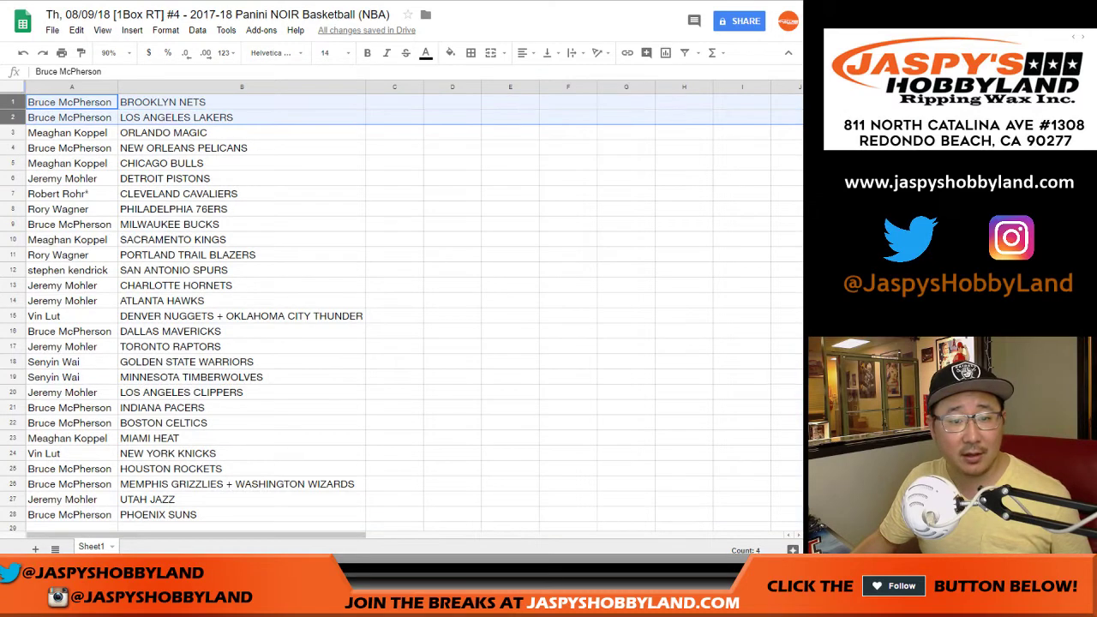
pyautogui.hotkey('shift', 'Down')
pyautogui.hotkey('shift', 'Down')
pyautogui.hotkey('shift', 'Down')
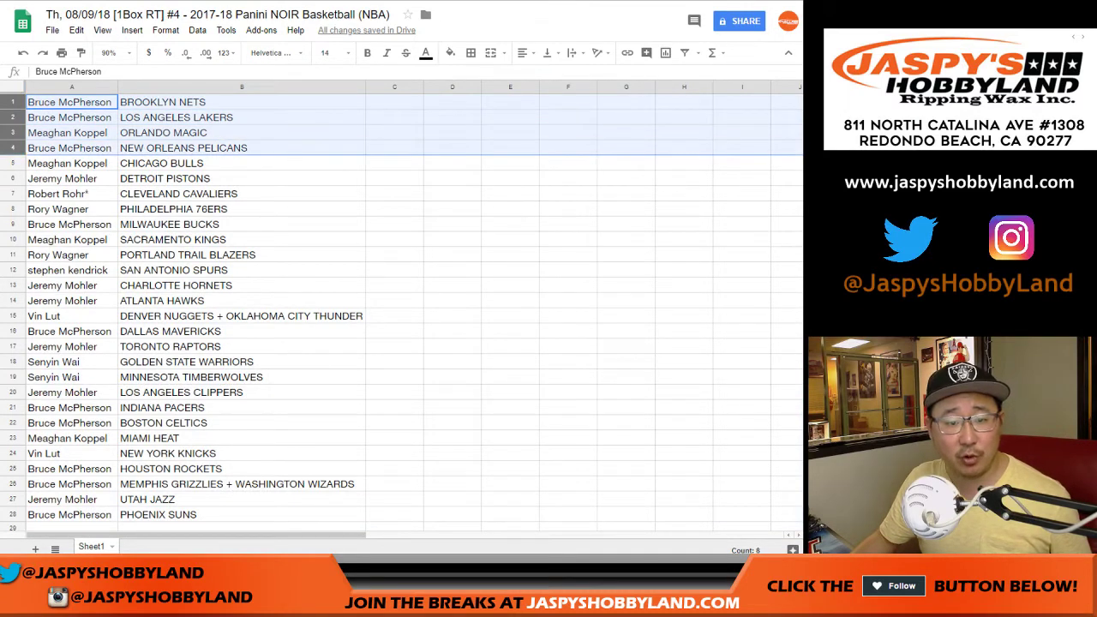
pyautogui.click(12, 178)
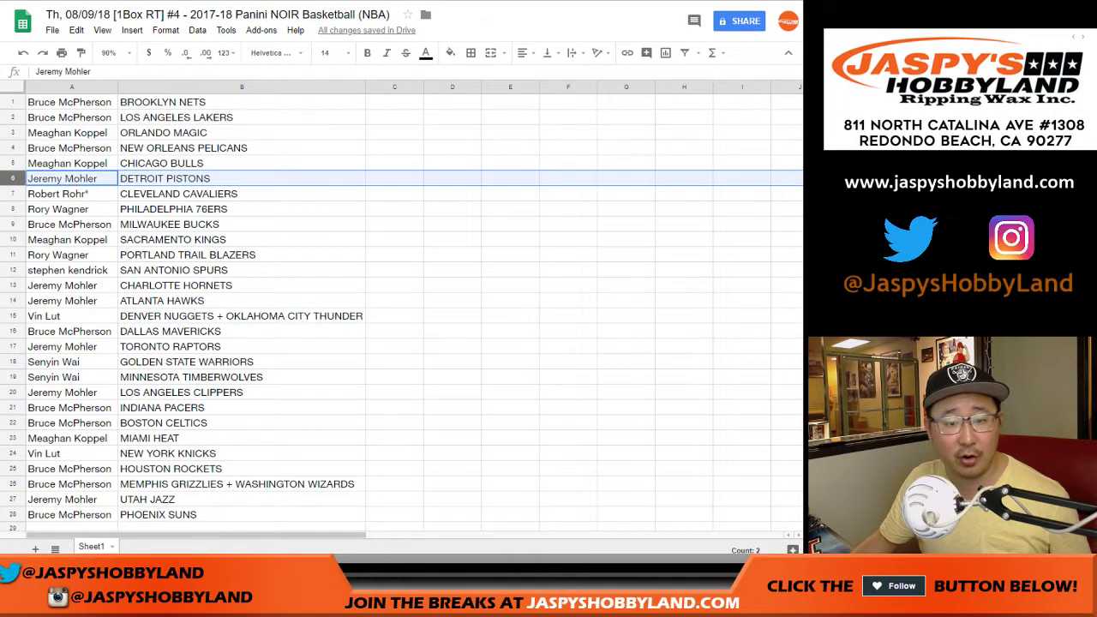
pyautogui.click(13, 193)
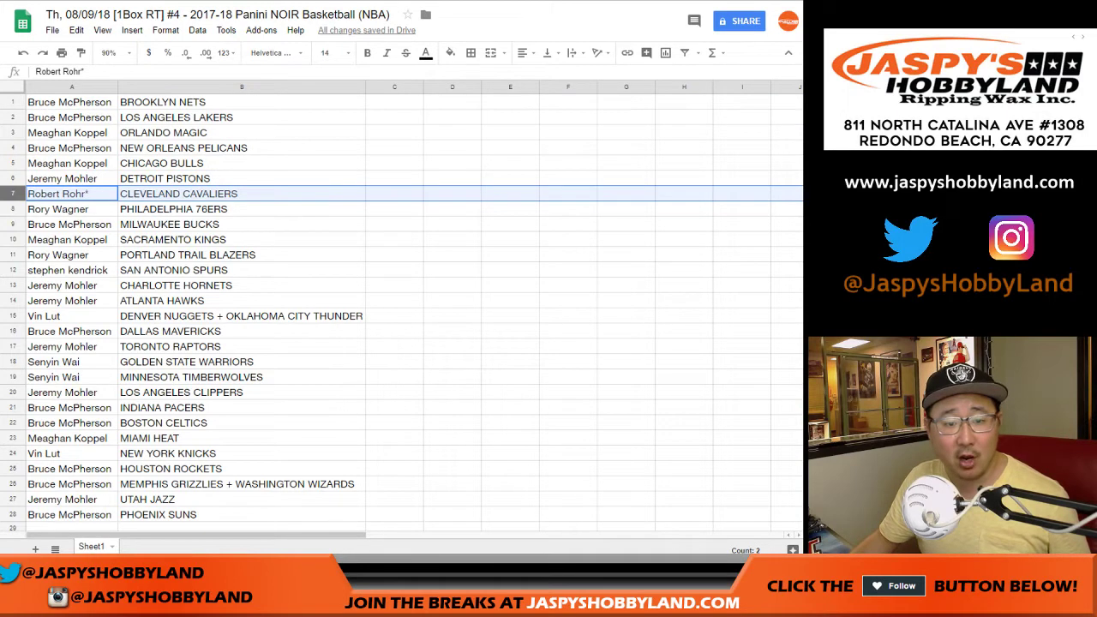
pyautogui.click(13, 209)
pyautogui.click(13, 225)
pyautogui.click(13, 240)
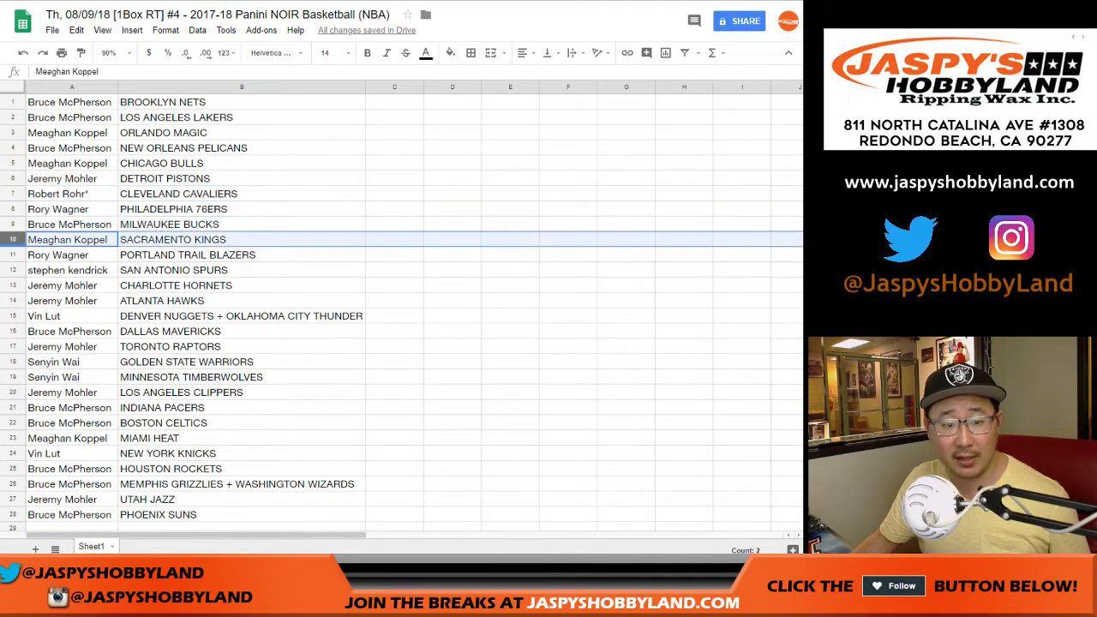
pyautogui.click(13, 256)
# Go through rows 12 to 28 by highlighting them in order to read each remaining participant's assigned team.
pyautogui.scroll(-1, 13, 256)
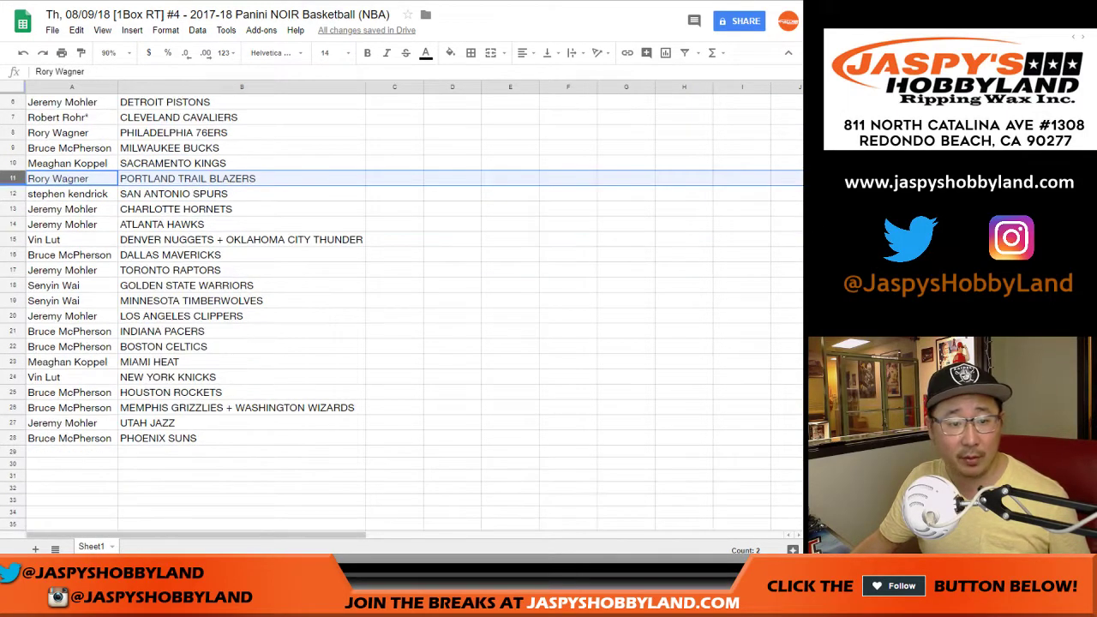
pyautogui.click(13, 194)
pyautogui.click(13, 209)
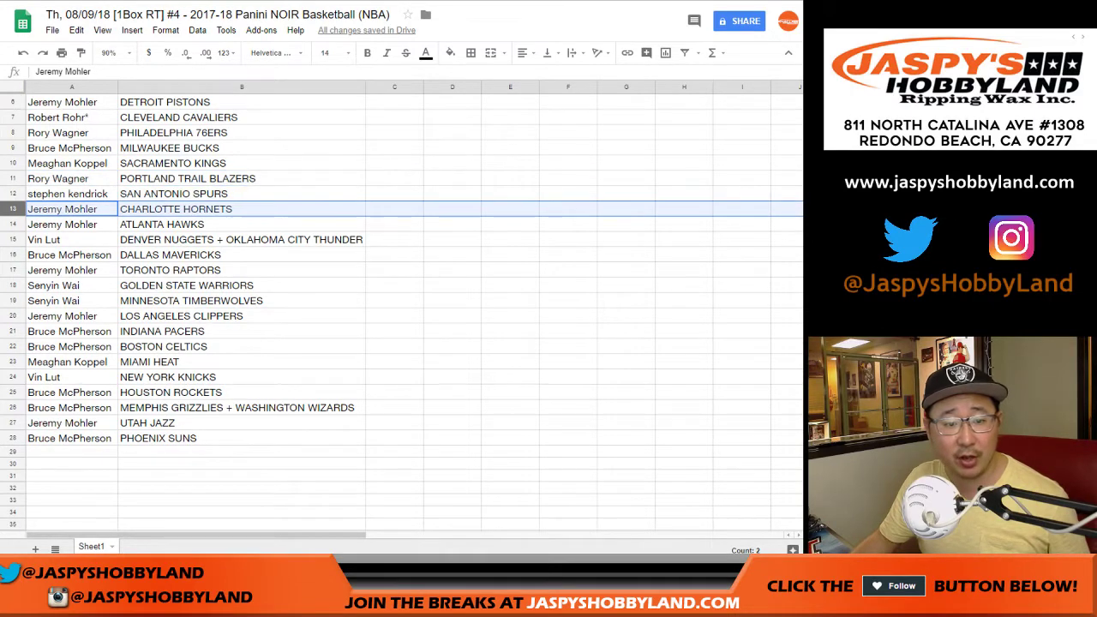
pyautogui.hotkey('shift', 'Down')
pyautogui.click(13, 240)
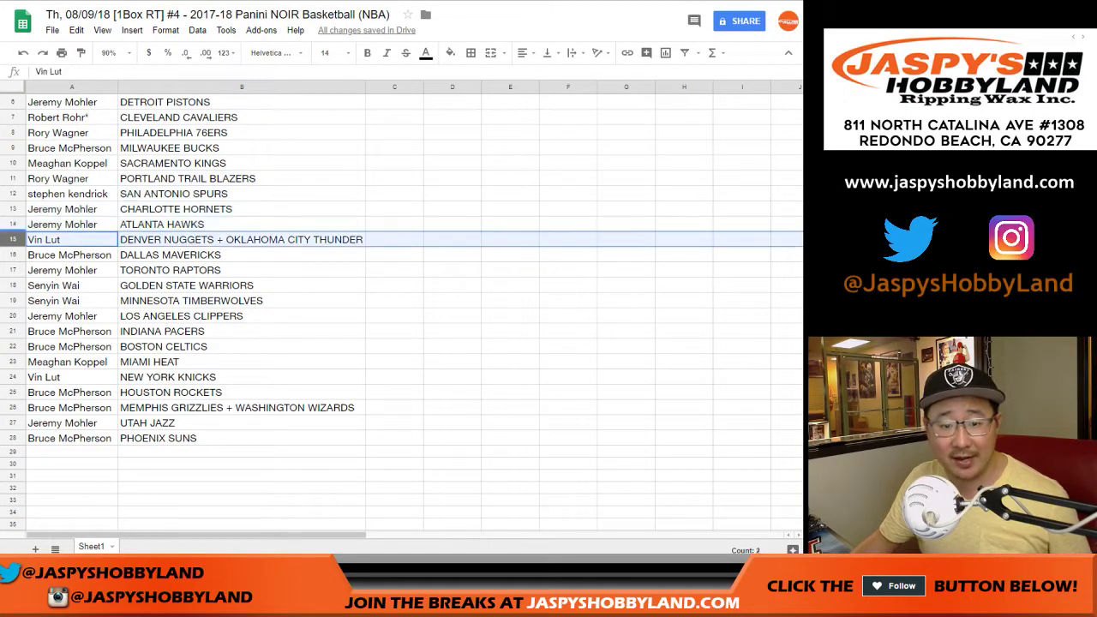
pyautogui.click(13, 255)
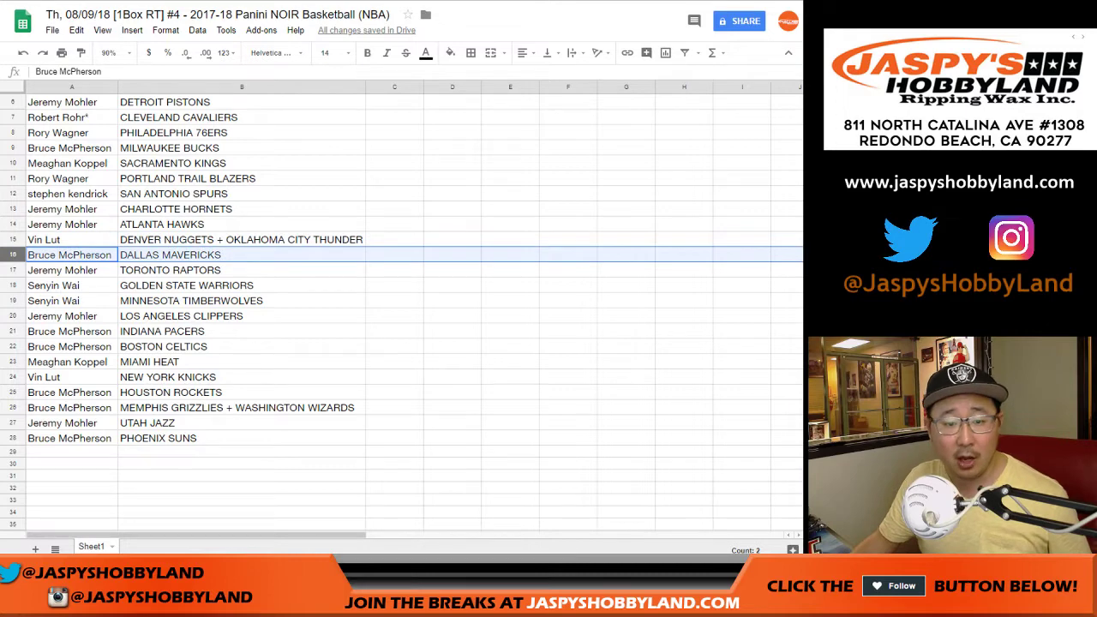
pyautogui.click(13, 271)
pyautogui.moveTo(12, 286); pyautogui.dragTo(13, 301)
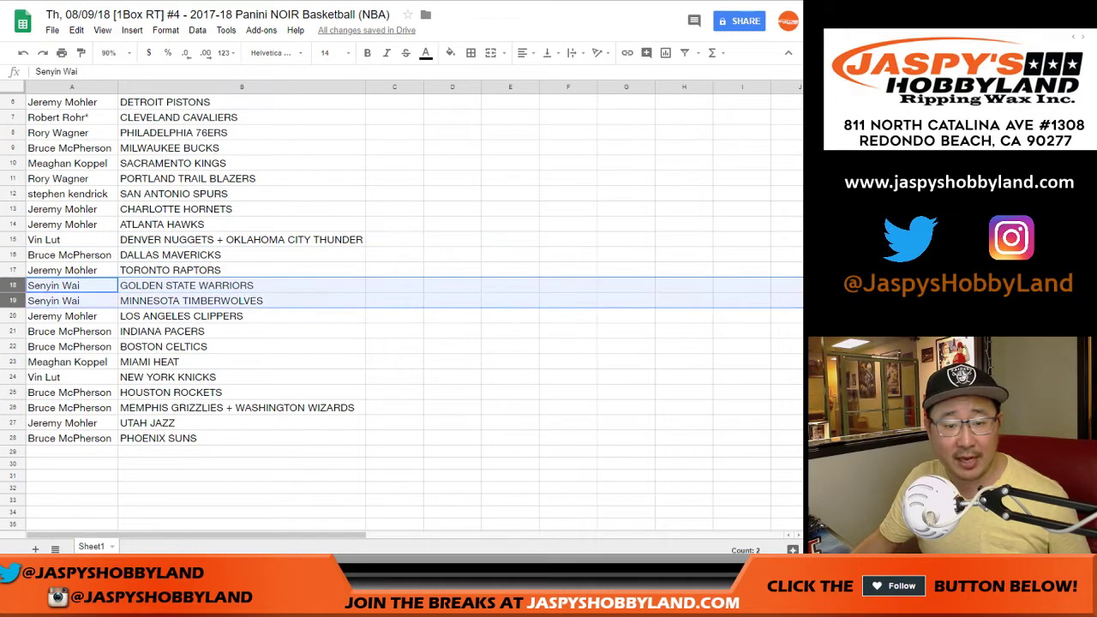
pyautogui.scroll(-2, 401, 309)
pyautogui.click(13, 240)
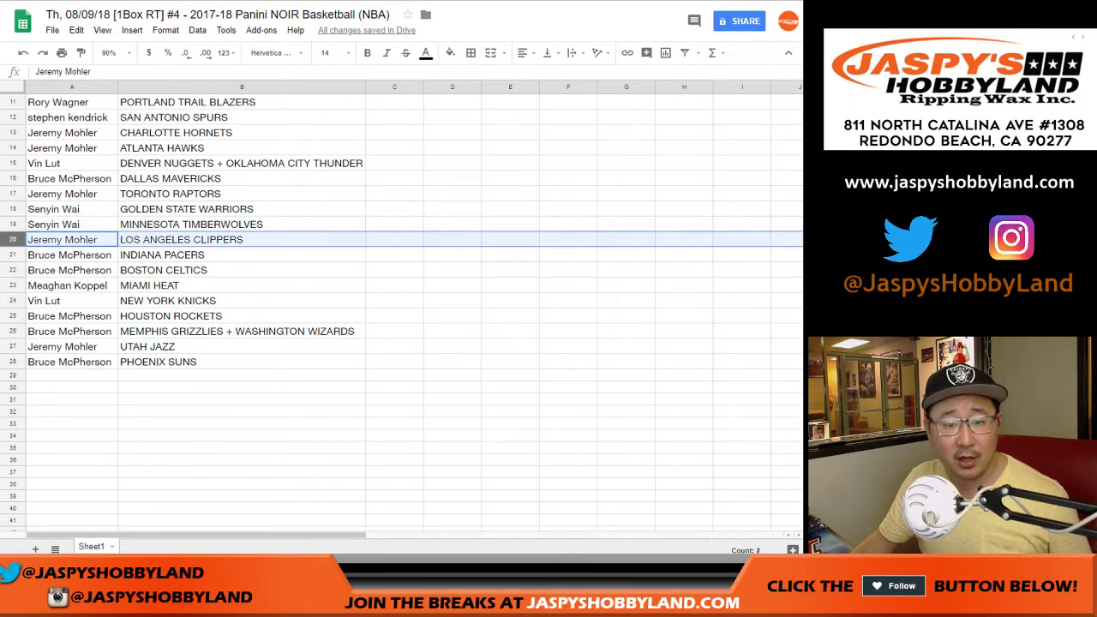
pyautogui.click(13, 255)
pyautogui.hotkey('shift', 'Down')
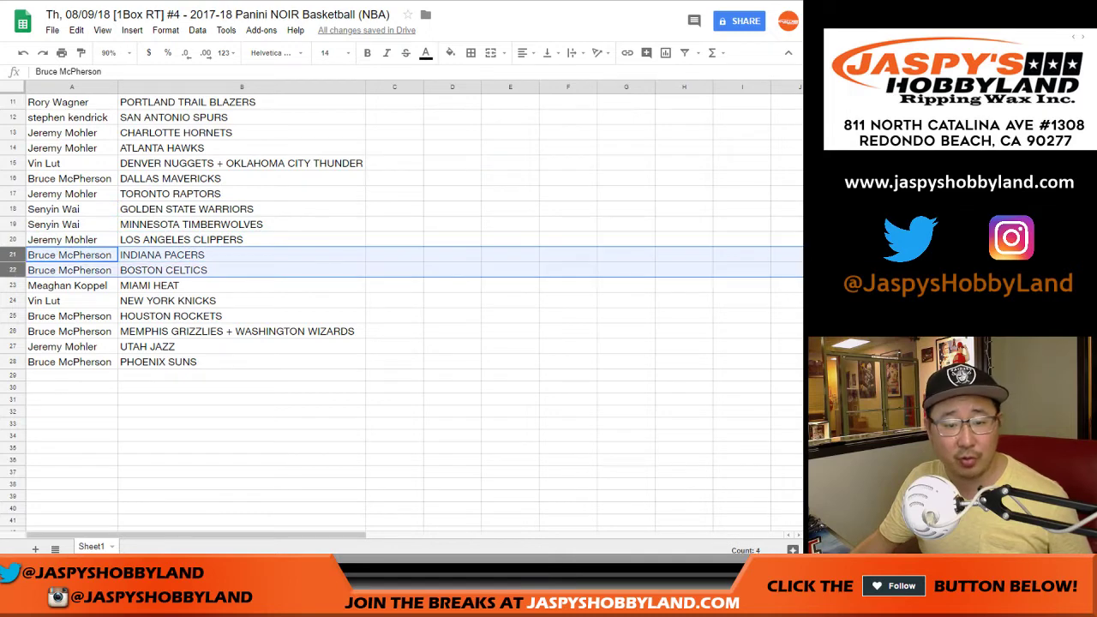
pyautogui.hotkey('shift', 'Down')
pyautogui.click(13, 301)
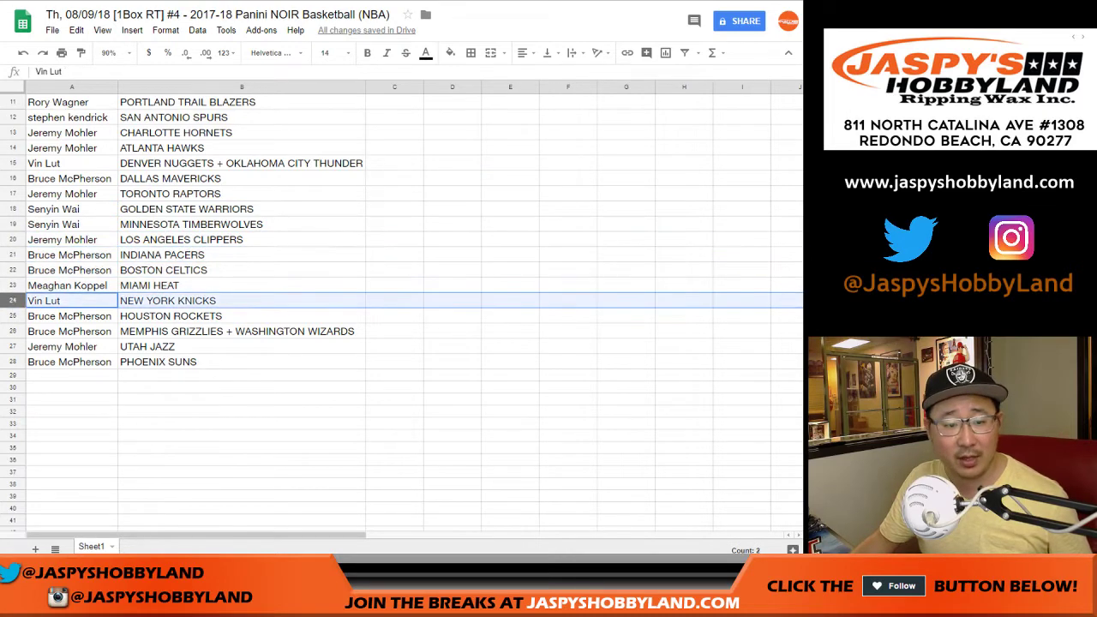
pyautogui.click(13, 317)
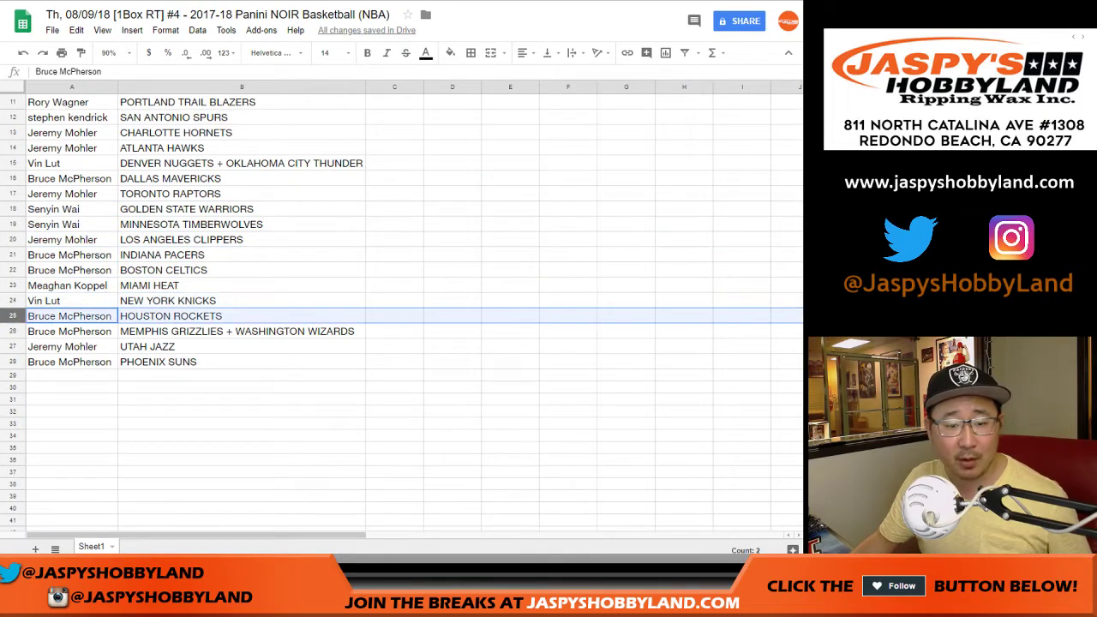
pyautogui.hotkey('shift', 'Down')
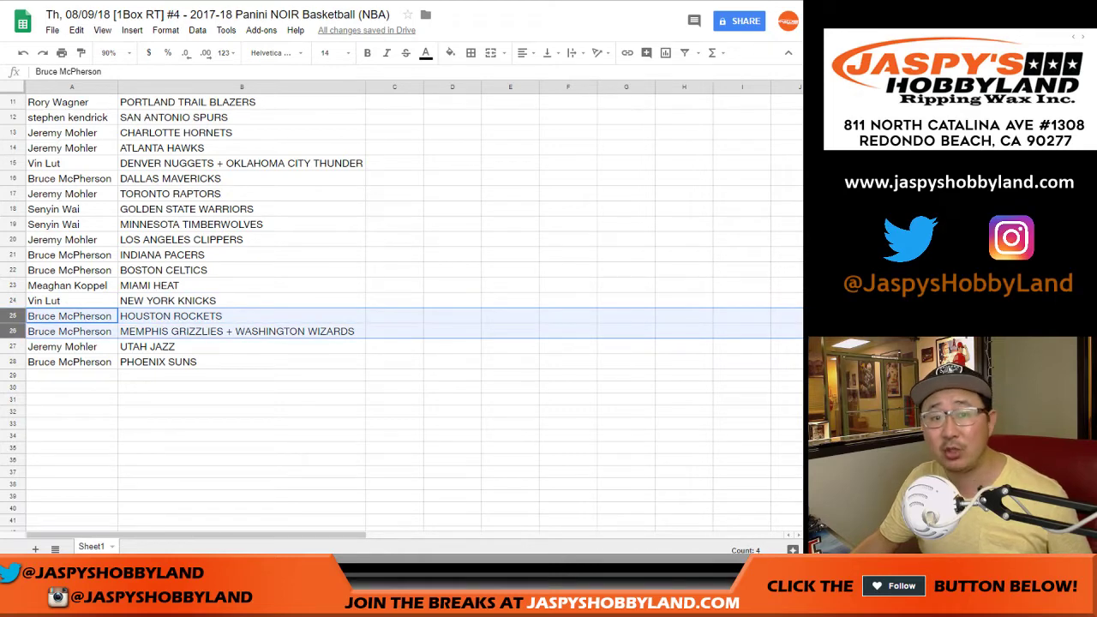
pyautogui.click(13, 346)
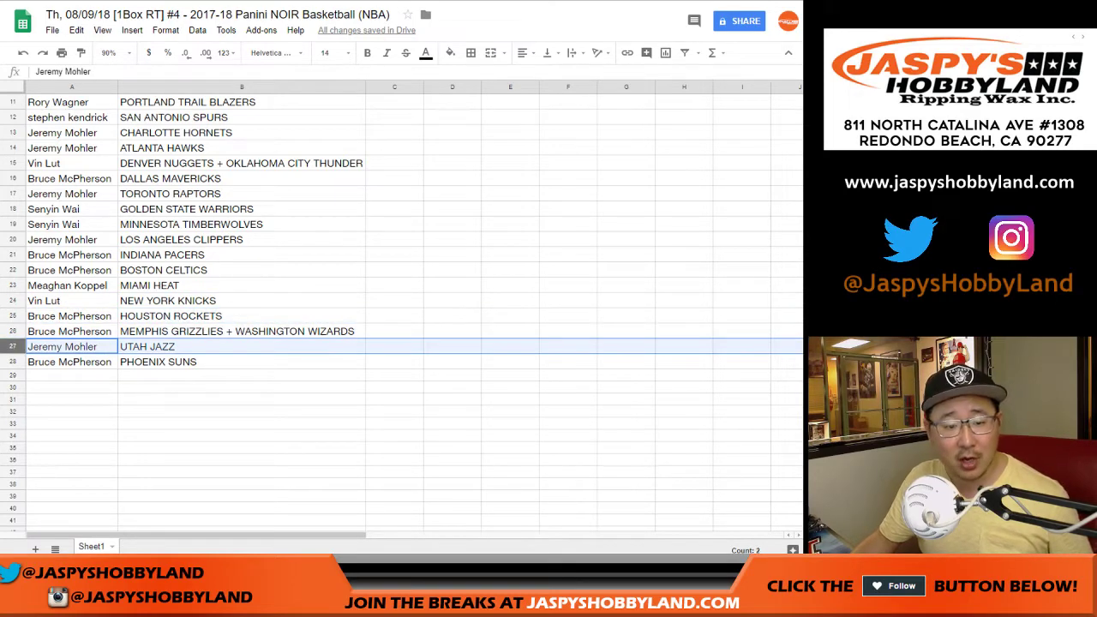
pyautogui.click(13, 361)
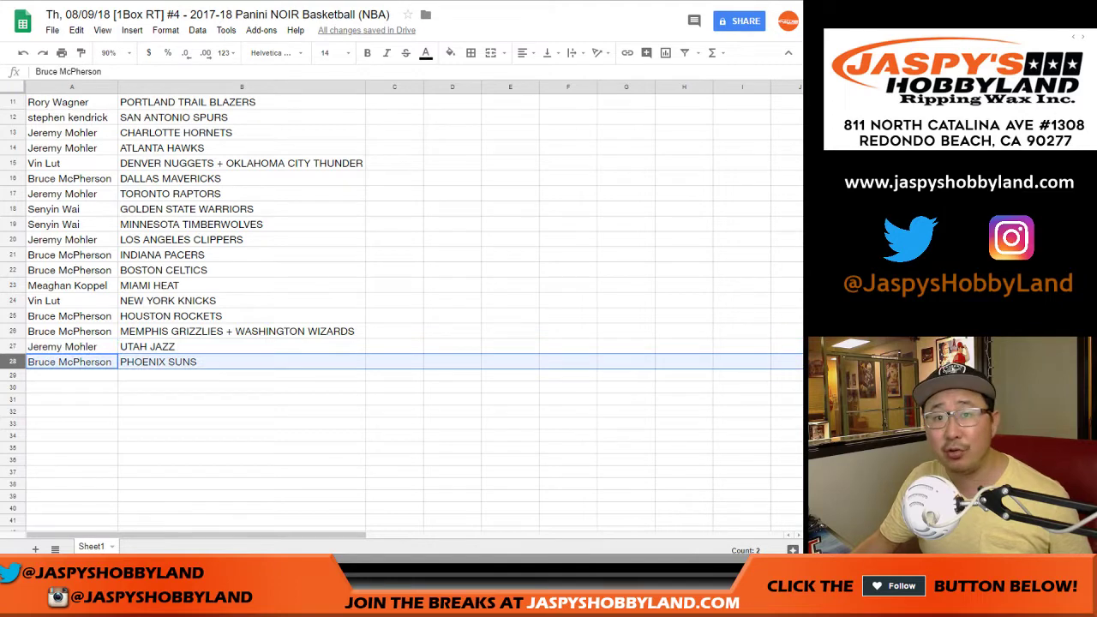
# Sort the whole sheet alphabetically by the team names in column B, from A to Z.
pyautogui.scroll(3, 403, 308)
pyautogui.click(360, 88)
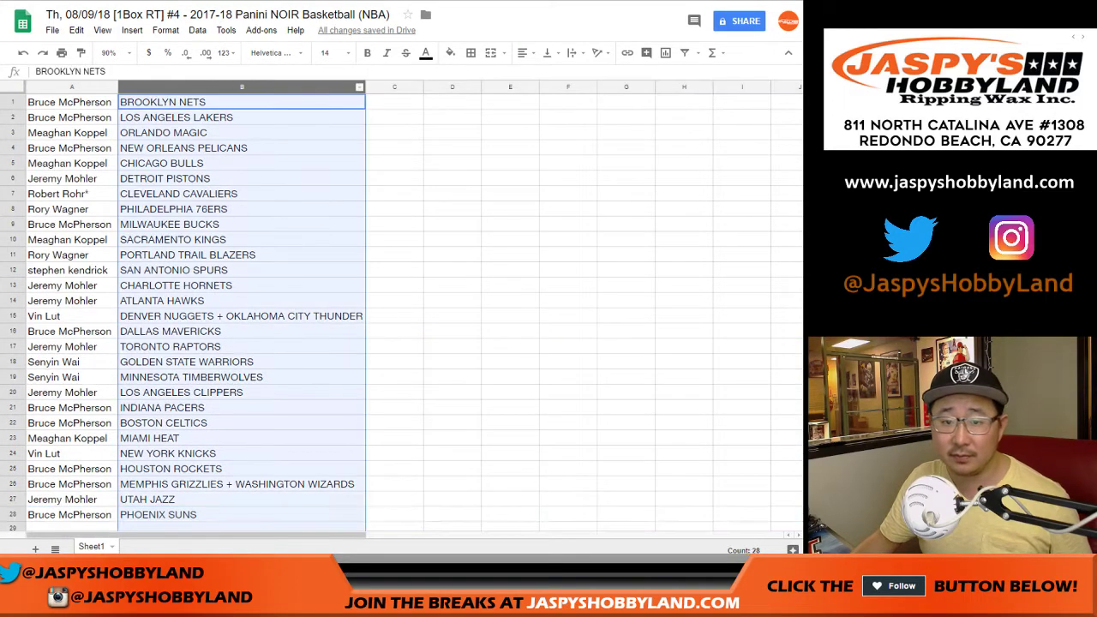
pyautogui.click(198, 31)
pyautogui.click(266, 52)
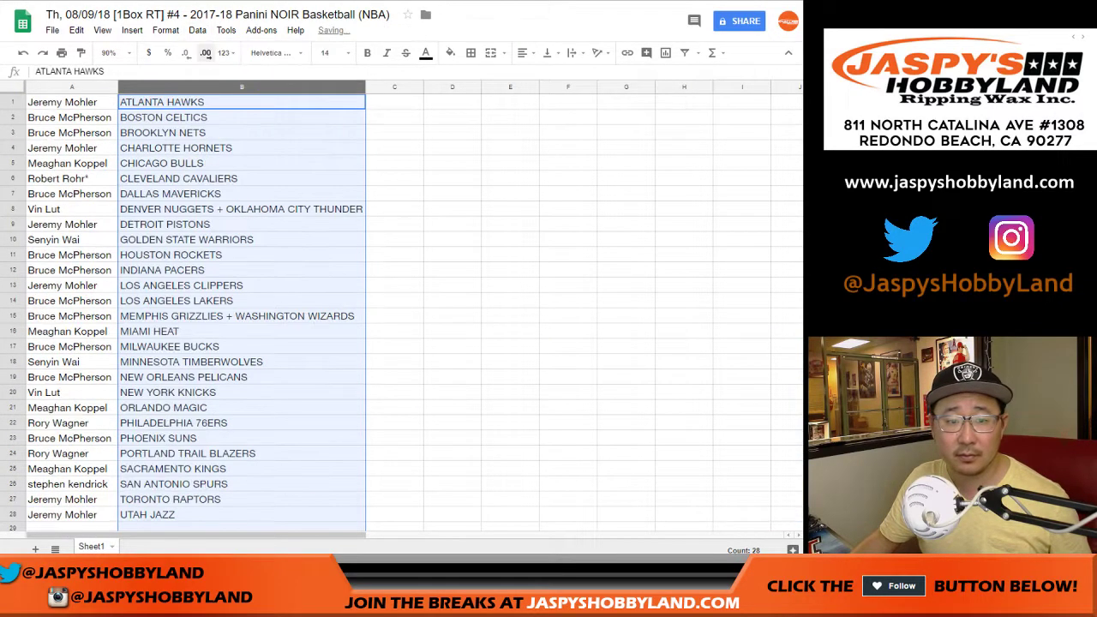
# Apply all borders to the participant and team table in A1:B28 and center its contents horizontally.
pyautogui.hotkey('ctrl', 'a')
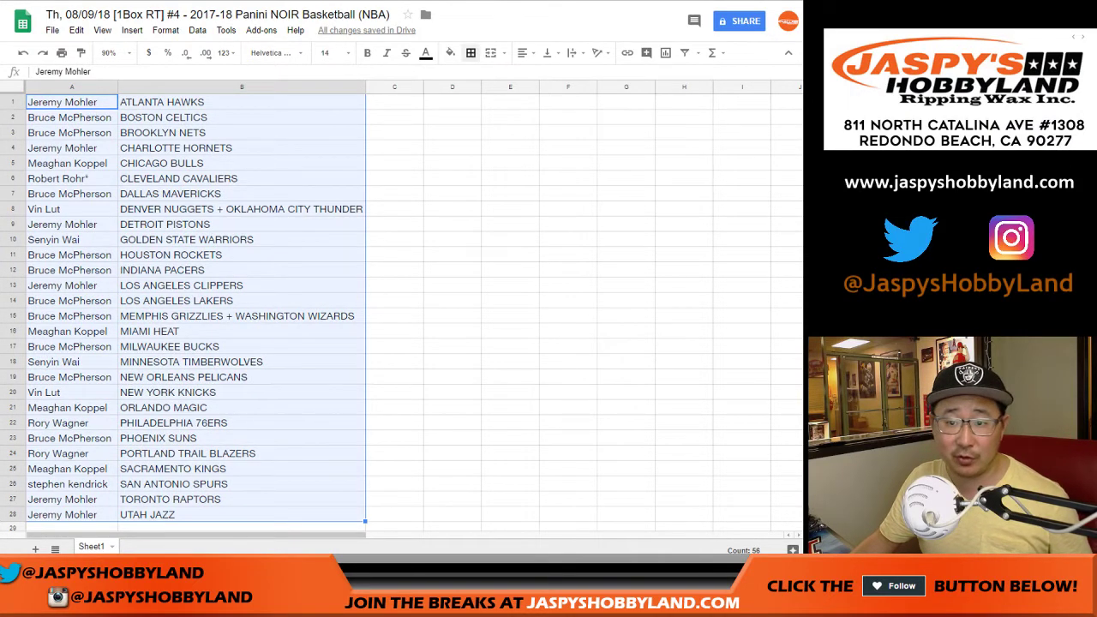
pyautogui.click(470, 52)
pyautogui.click(475, 78)
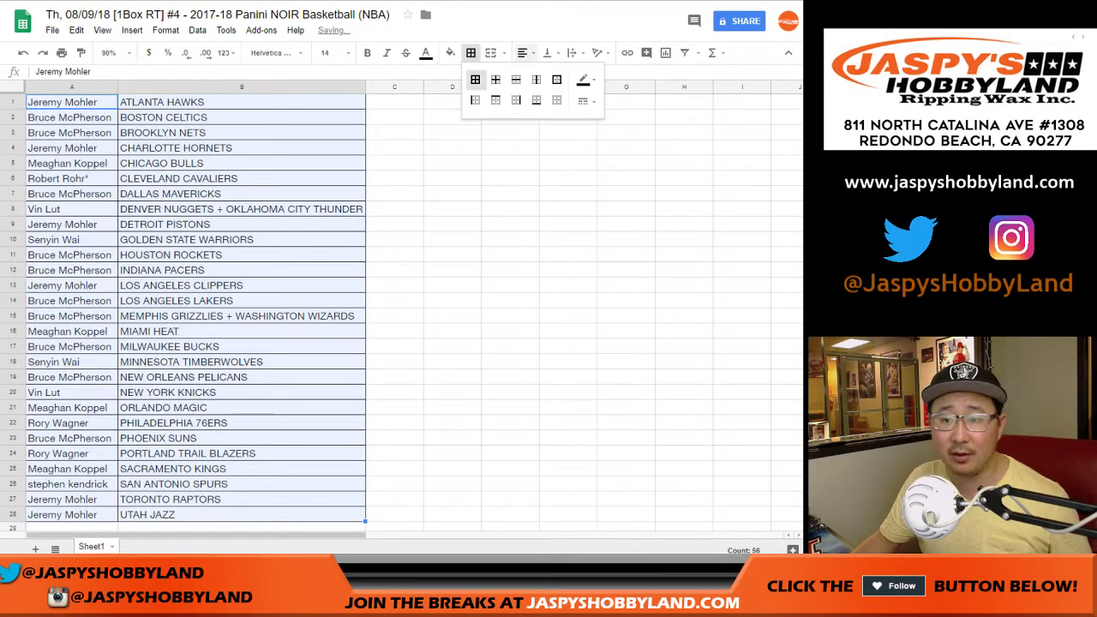
pyautogui.click(522, 52)
pyautogui.click(536, 76)
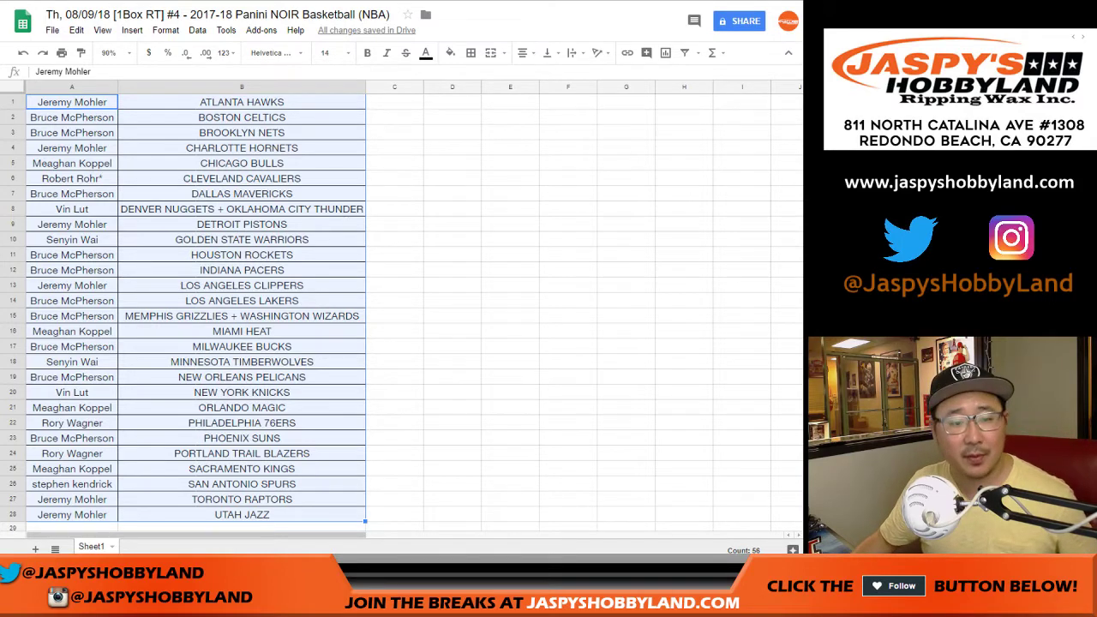
# Highlight the Denver Nuggets + Oklahoma City Thunder, New York Knicks and Los Angeles Lakers rows together to review them, and clear the selection.
pyautogui.click(13, 209)
pyautogui.keyDown('ctrl'); pyautogui.click(13, 393); pyautogui.keyUp('ctrl')
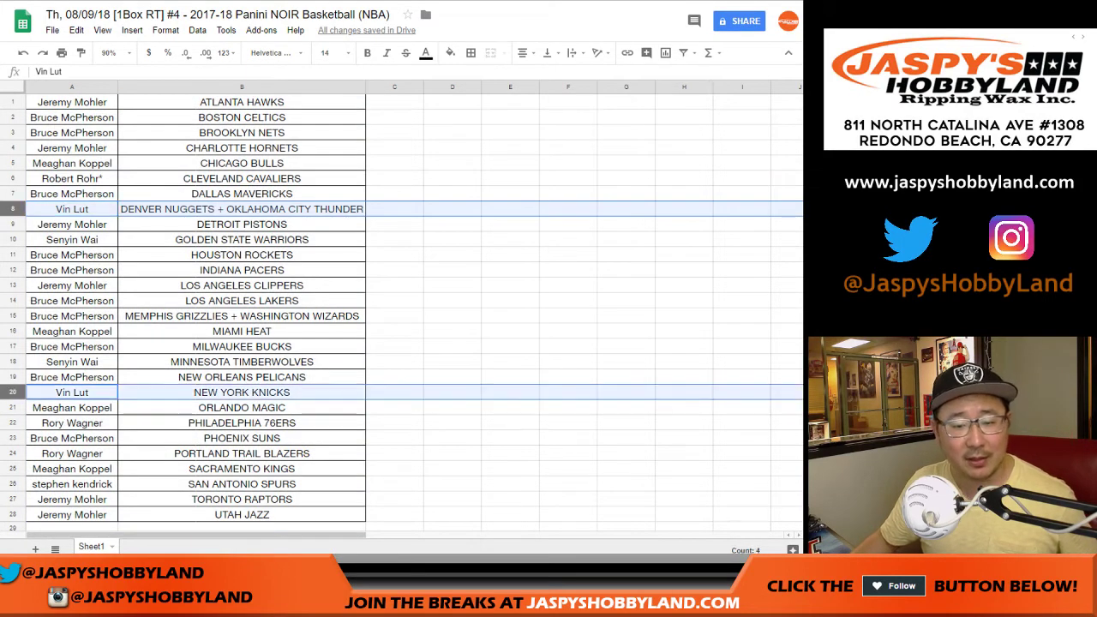
pyautogui.keyDown('ctrl'); pyautogui.click(13, 301); pyautogui.keyUp('ctrl')
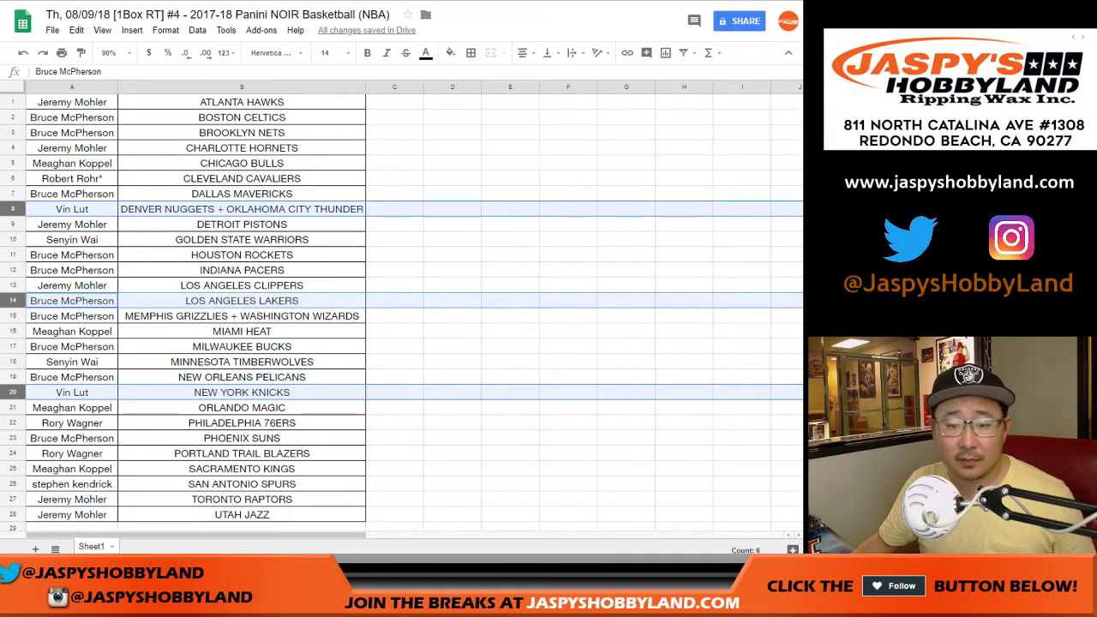
pyautogui.click(394, 209)
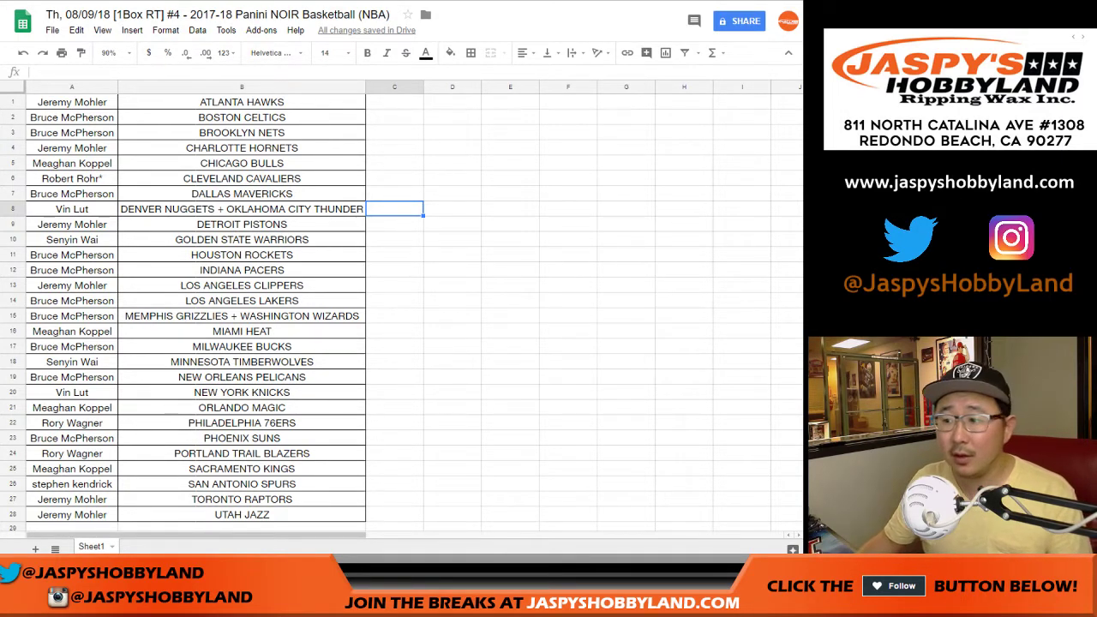
# Highlight the Brooklyn Nets row and search the sheet for a participant by surname.
pyautogui.click(13, 133)
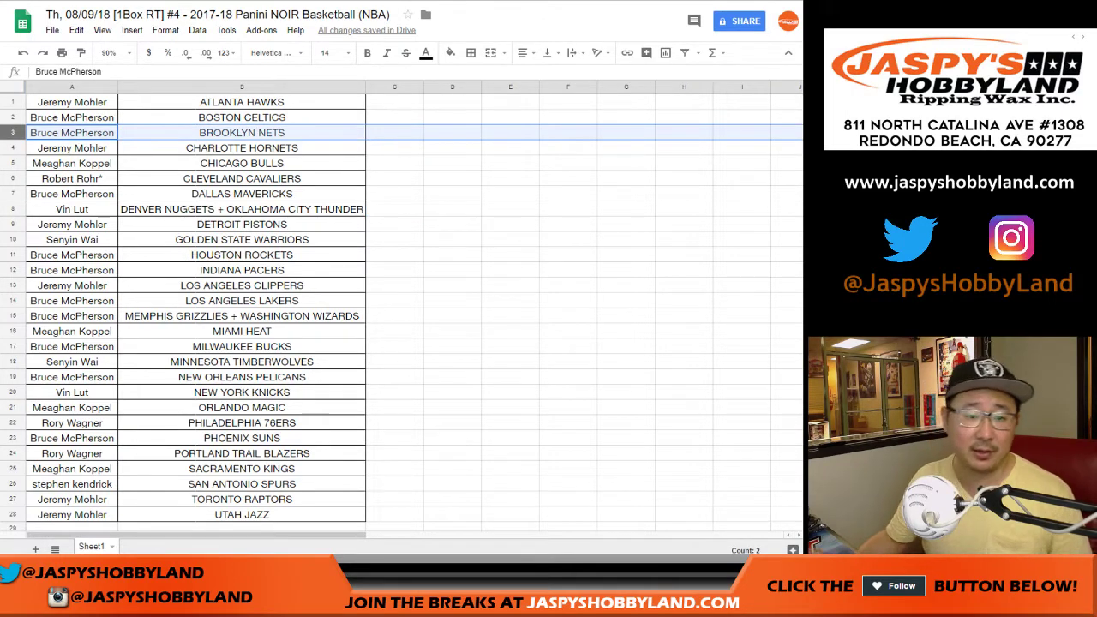
pyautogui.hotkey('ctrl', 'f')
pyautogui.write('mohle')
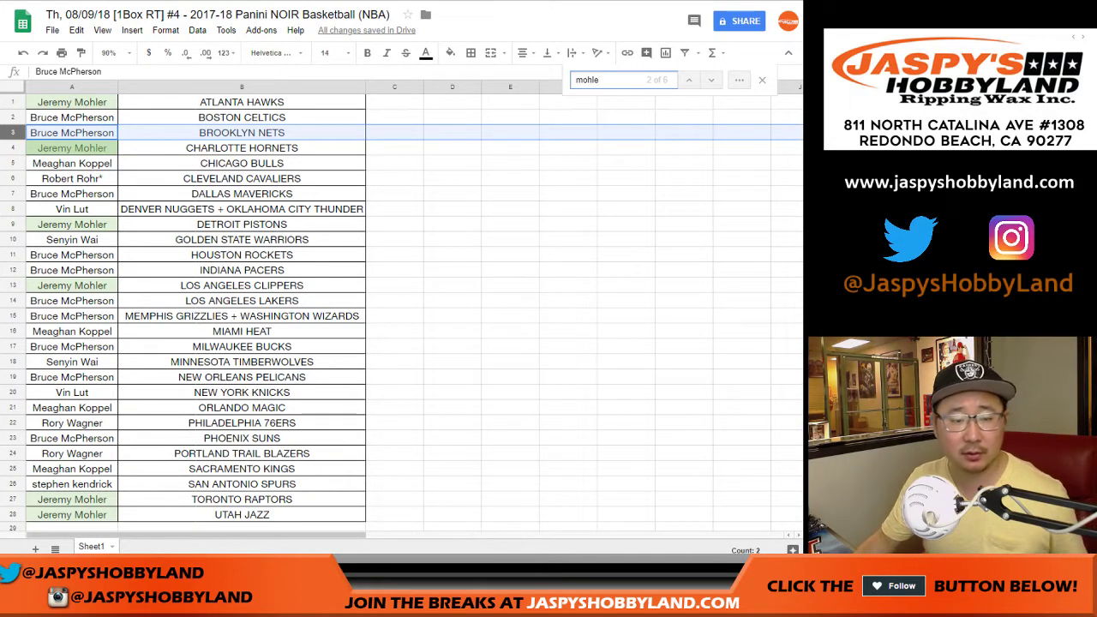
# Highlight the Los Angeles Clippers and Portland Trail Blazers rows, and the Brooklyn Nets and Charlotte Hornets rows, to compare each pair.
pyautogui.click(13, 285)
pyautogui.keyDown('ctrl'); pyautogui.click(13, 453); pyautogui.keyUp('ctrl')
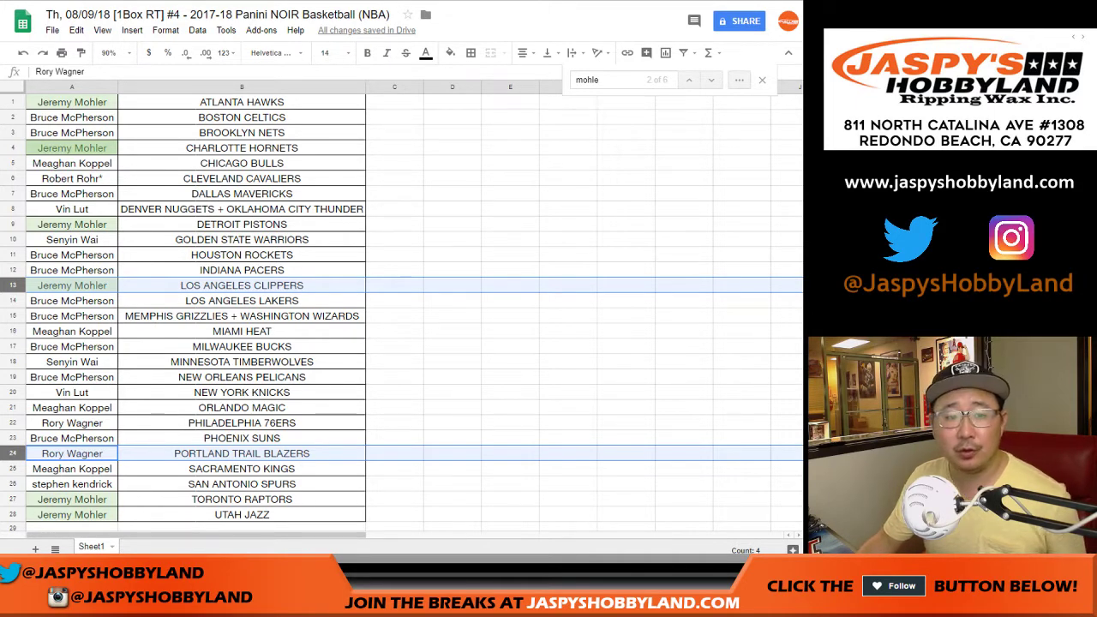
pyautogui.click(13, 133)
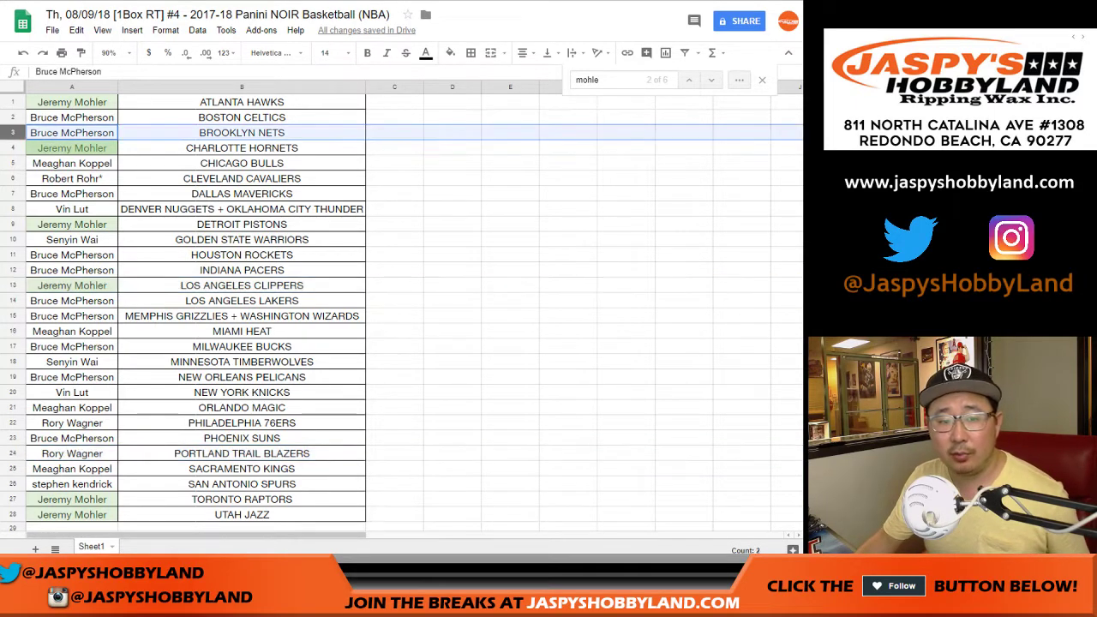
pyautogui.keyDown('ctrl'); pyautogui.click(13, 148); pyautogui.keyUp('ctrl')
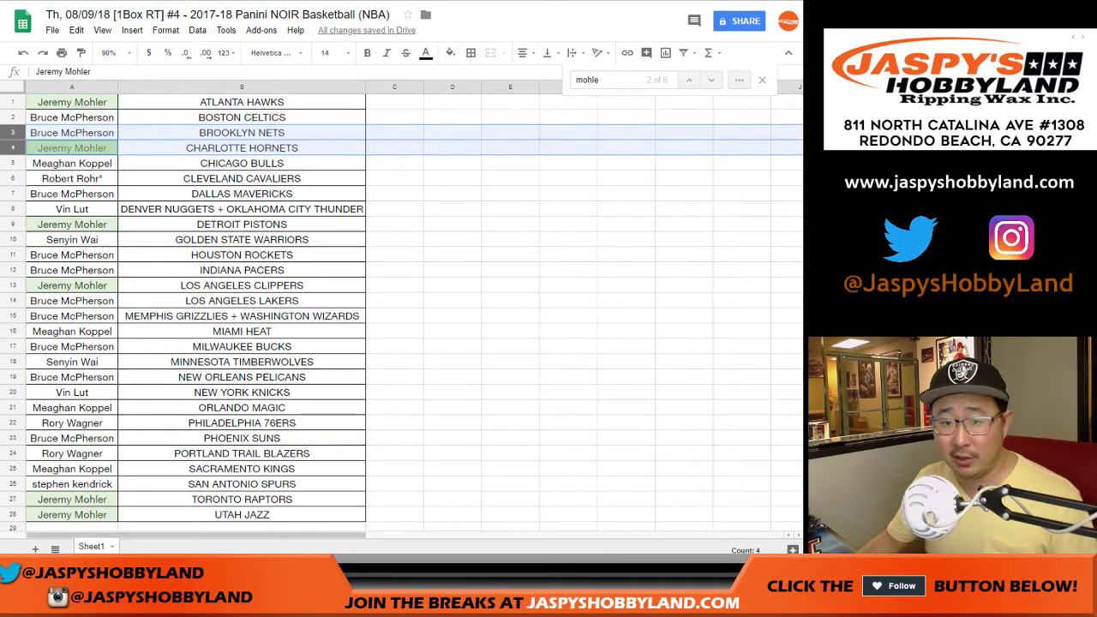
pyautogui.click(394, 102)
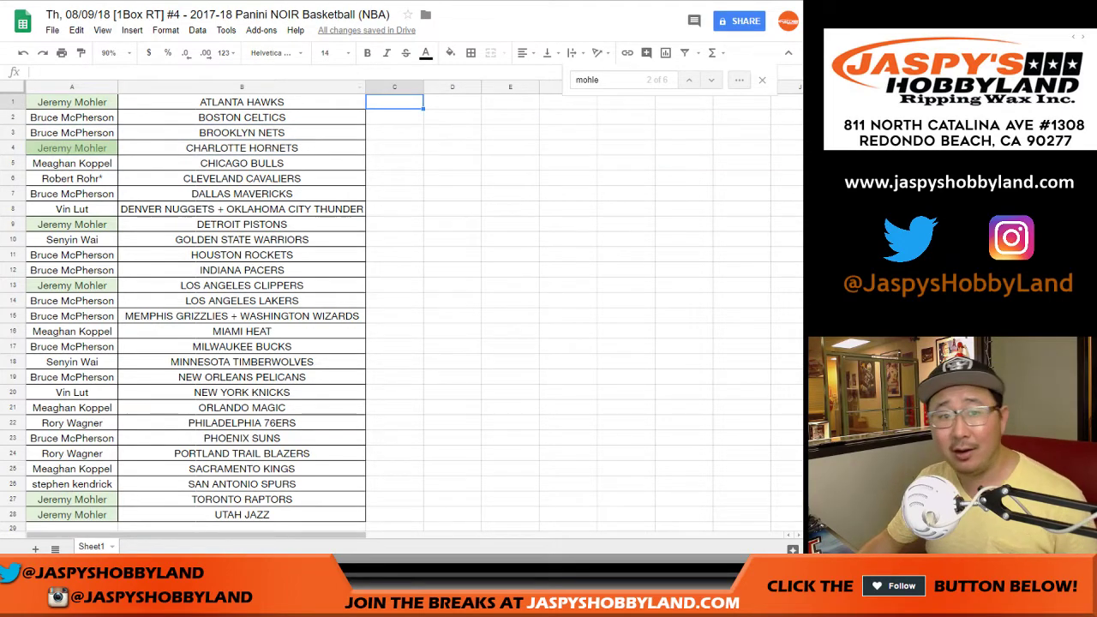
# Print one copy of the current sheet in portrait orientation with the workbook title in the header.
pyautogui.click(62, 52)
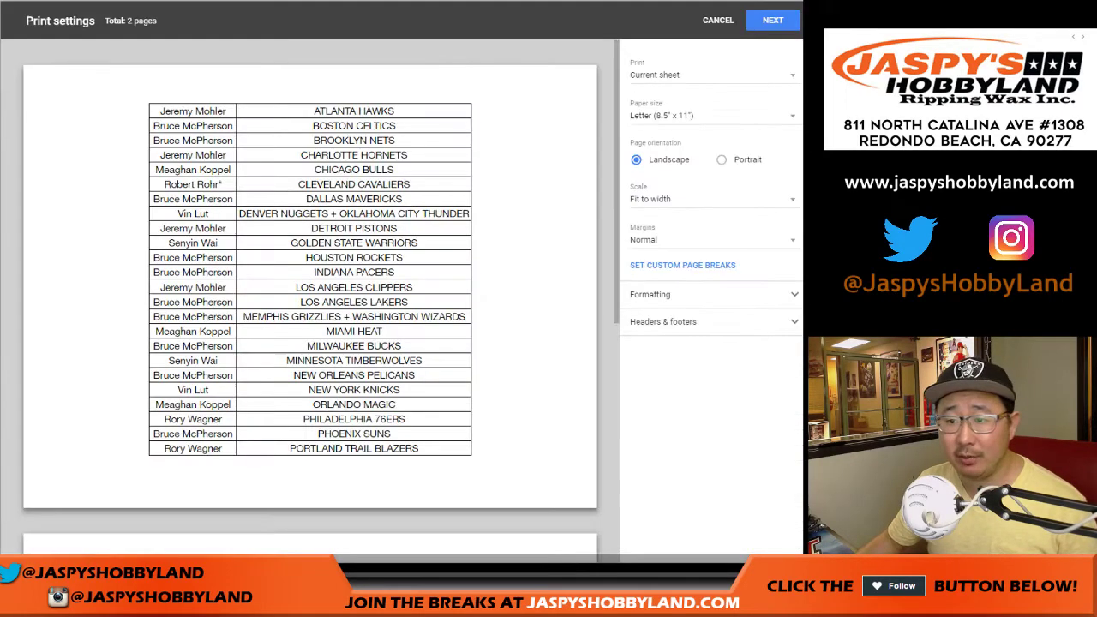
pyautogui.click(722, 160)
pyautogui.click(663, 321)
pyautogui.click(636, 362)
pyautogui.click(773, 20)
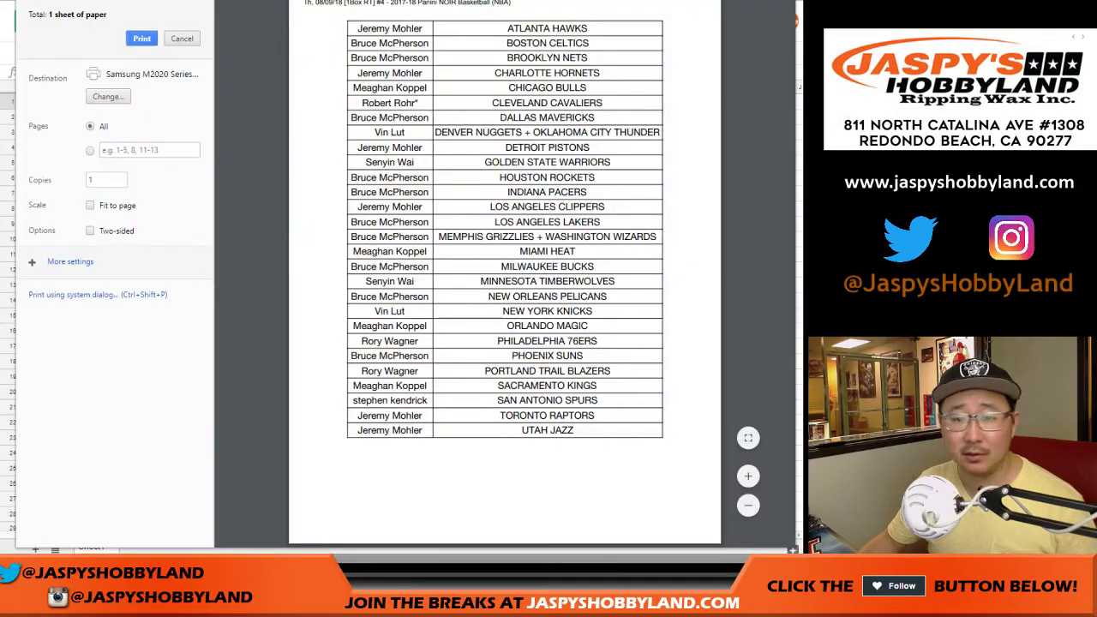
pyautogui.press('Return')
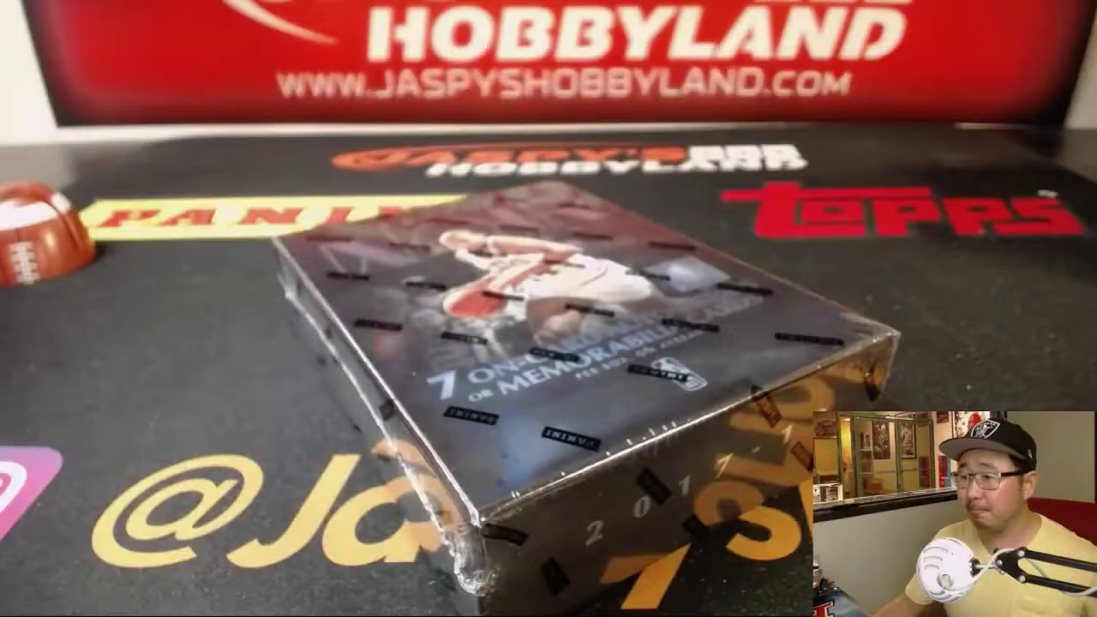